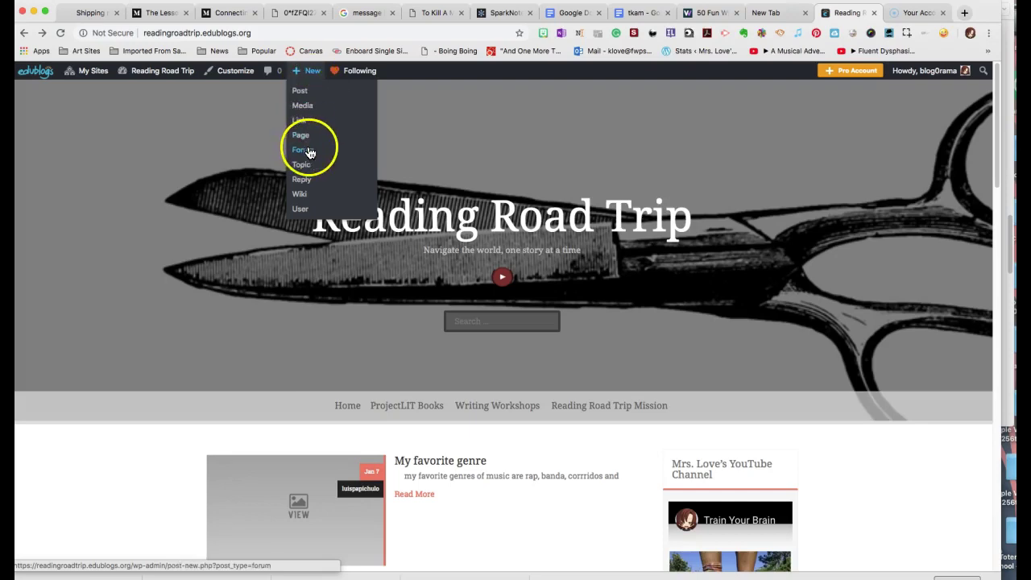
# Start an empty new post on the Reading Road Trip blog from + New > Post
pyautogui.click(305, 93)
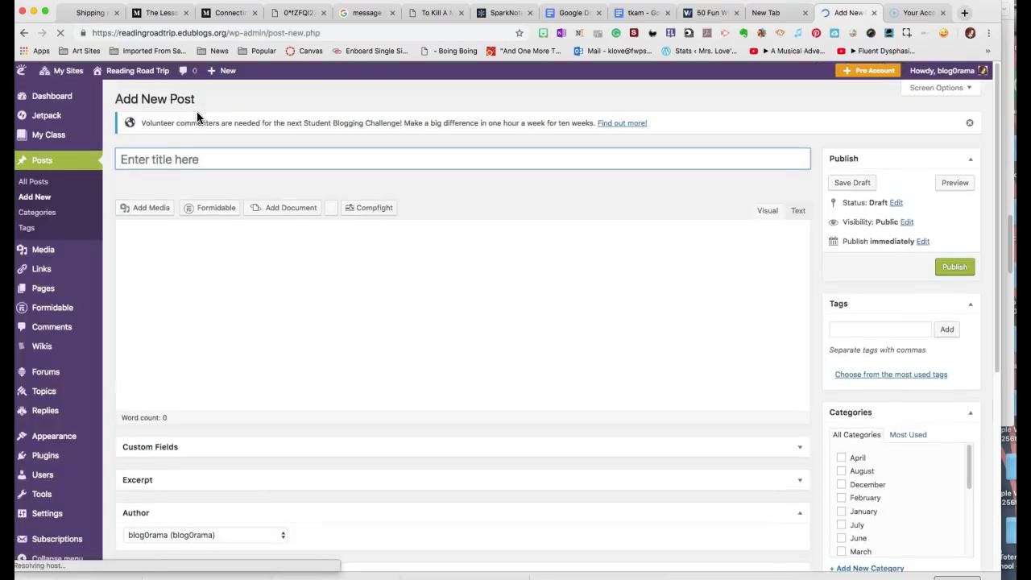
# Title the post 'Currently Reading: Pride' and bring the Pride book in Kindle forward
pyautogui.click(142, 160)
pyautogui.write('Cy')
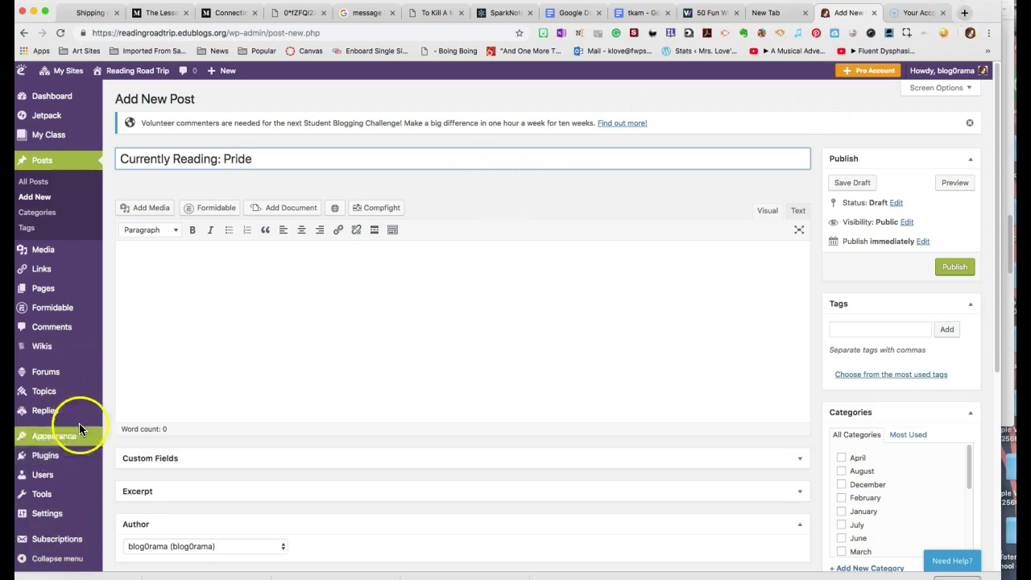
pyautogui.click(15, 514)
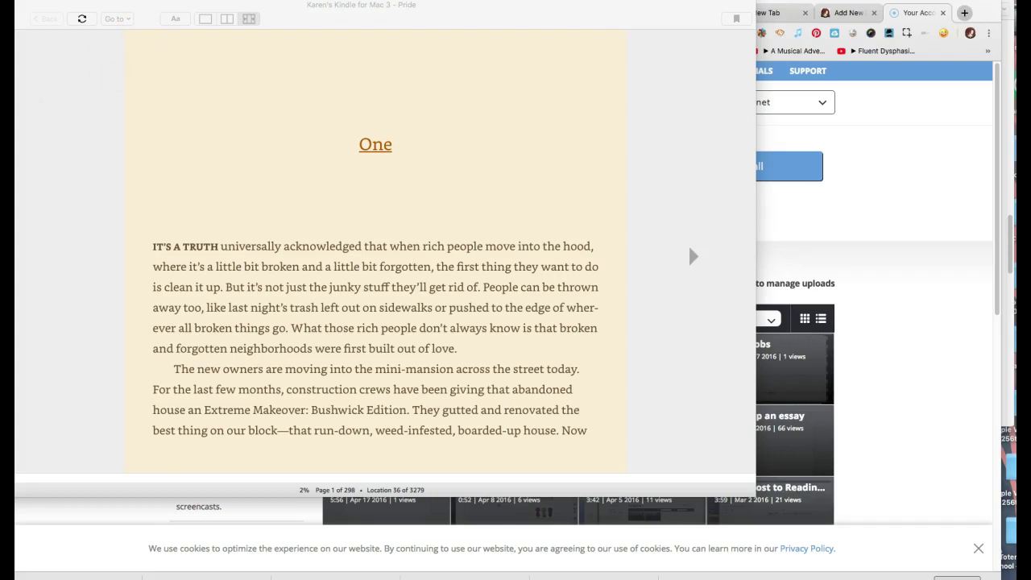
# Leave Kindle and bring the Chrome window with the Edublogs draft back to front
pyautogui.click(847, 14)
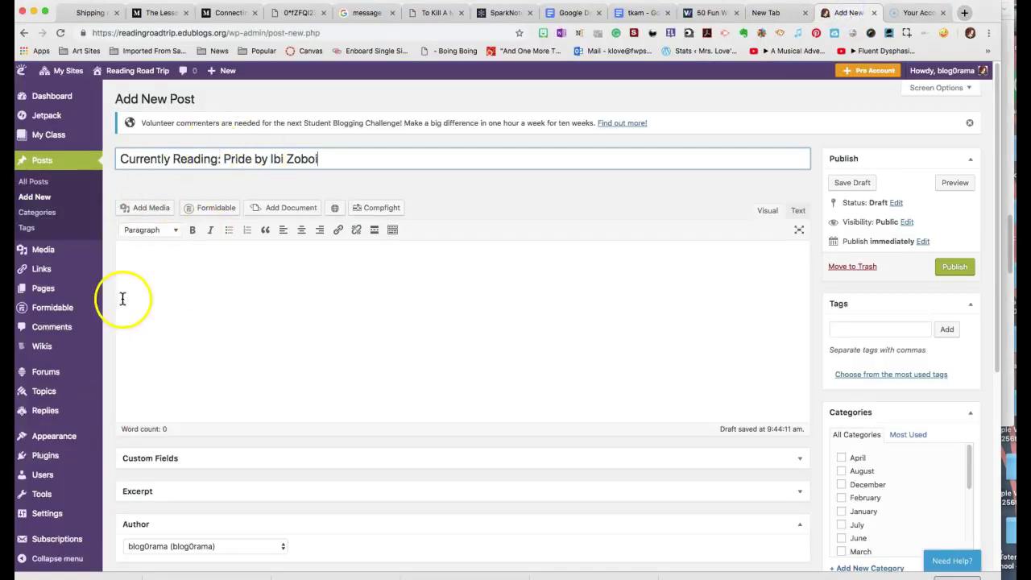
# Open Add Media > Upload Files > Select Files, then cancel the file picker
pyautogui.click(131, 260)
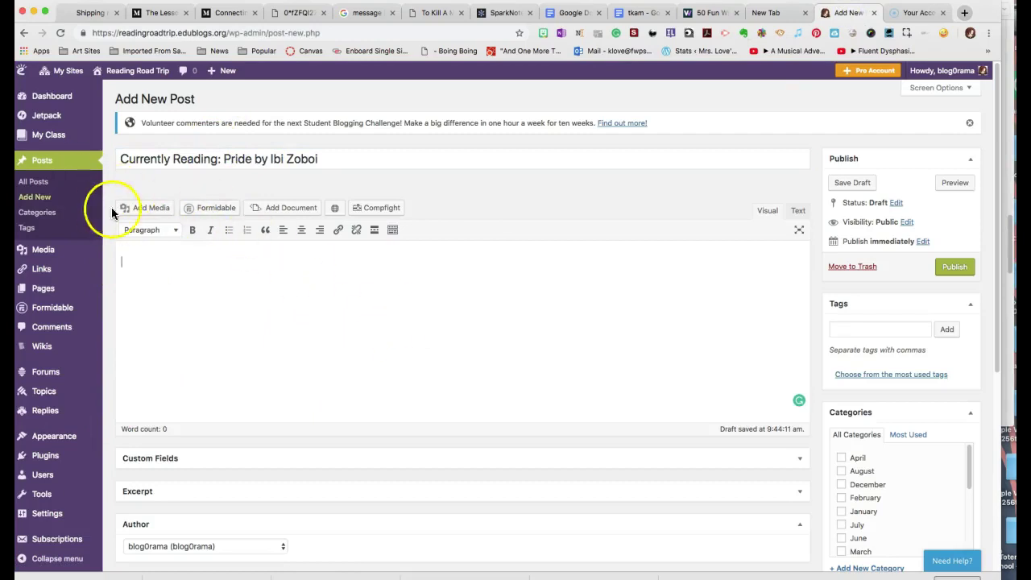
pyautogui.click(150, 209)
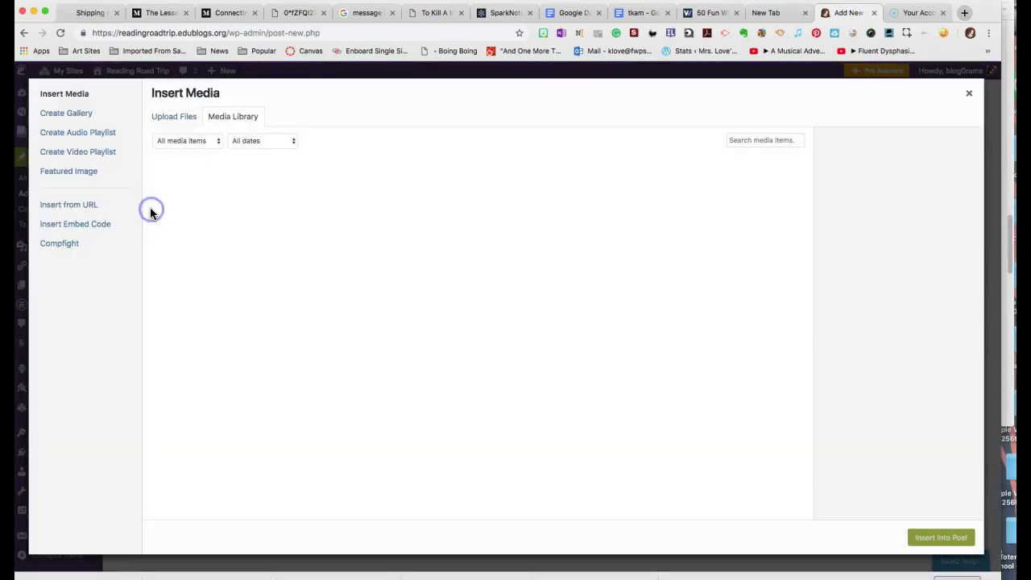
pyautogui.click(166, 119)
pyautogui.click(553, 305)
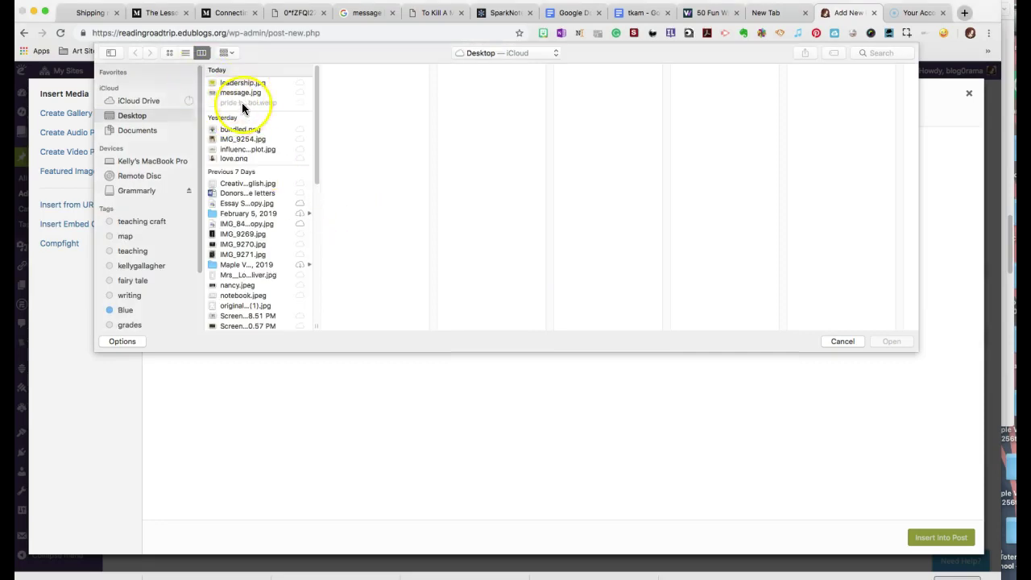
pyautogui.click(841, 342)
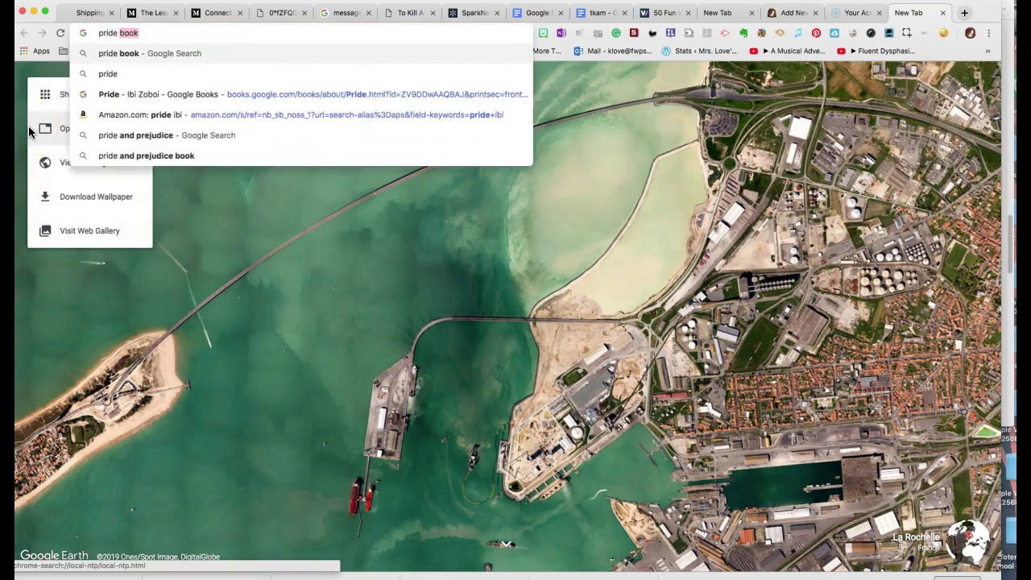
# Search Google Images for 'pride by ibi zoboi' and preview the Amazon cover
pyautogui.write(' by ib')
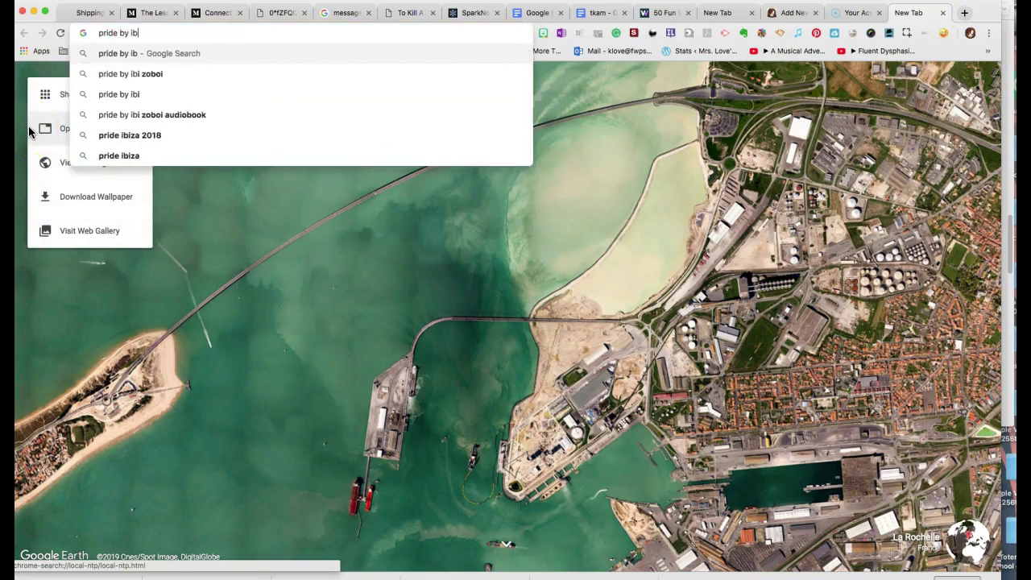
pyautogui.write('i')
pyautogui.press('Return')
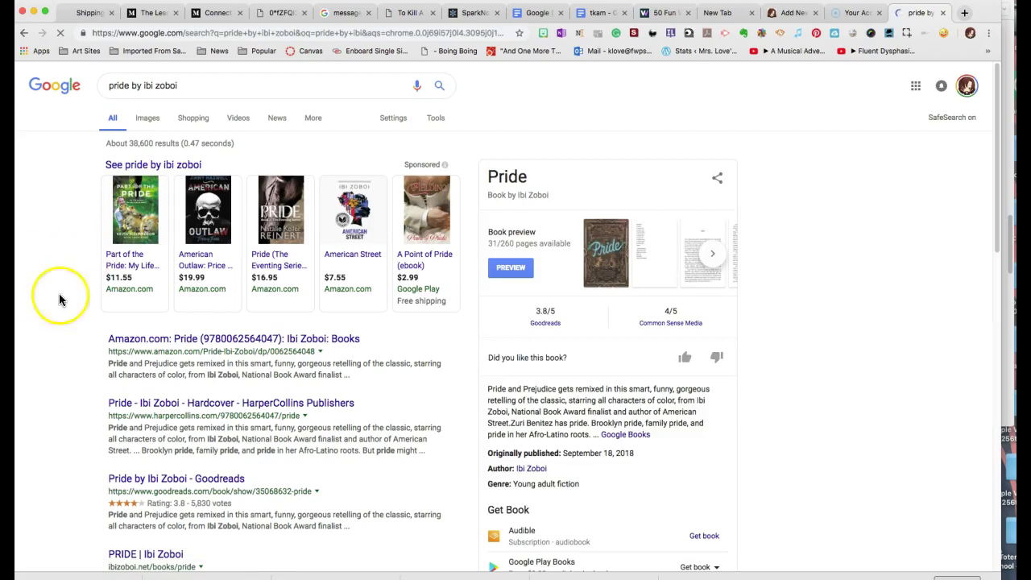
pyautogui.click(146, 121)
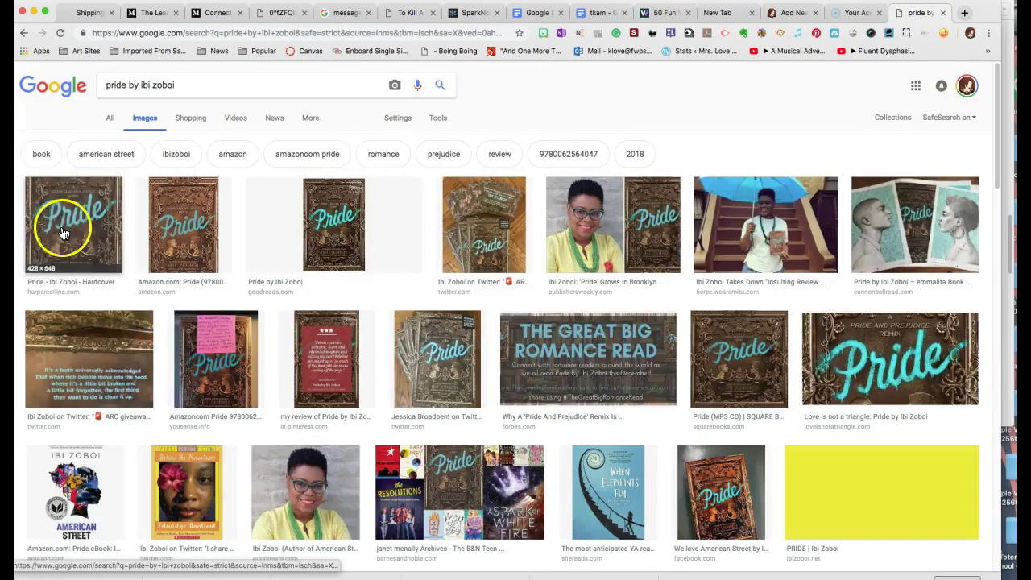
pyautogui.click(197, 236)
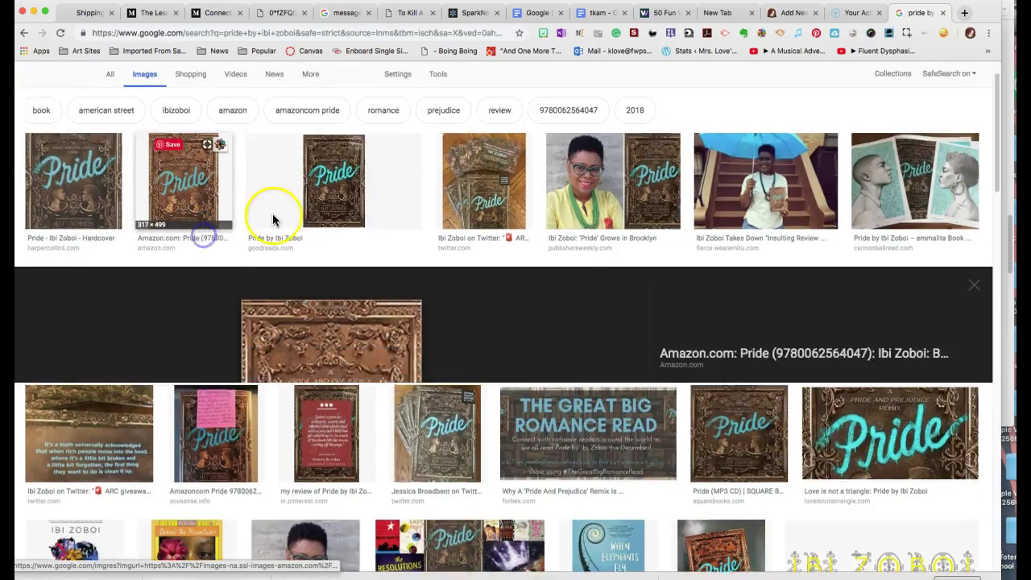
# Attempt saving the cover from Amazon, cancel the WebP save, and return to Google Images
pyautogui.rightClick(269, 281)
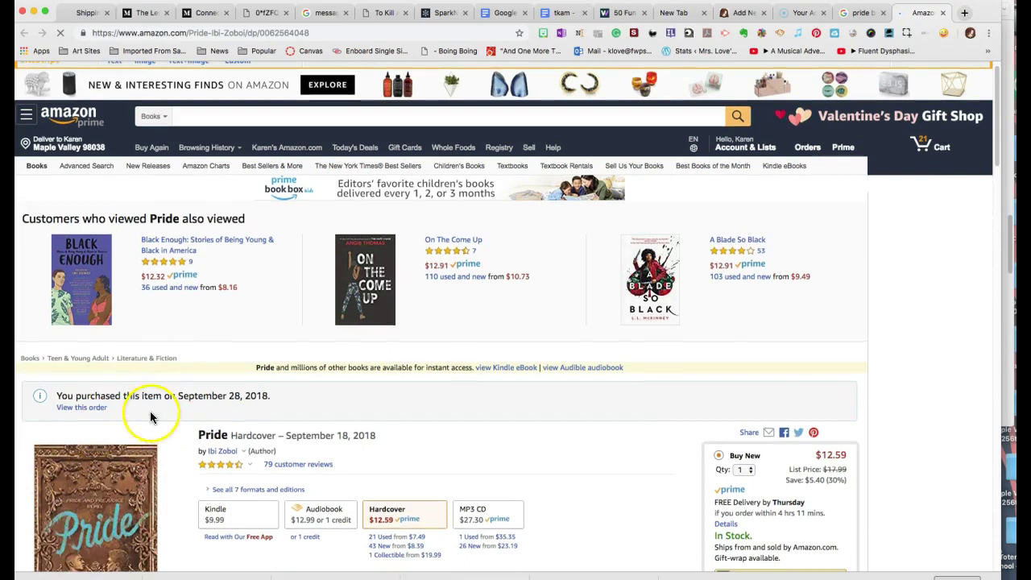
pyautogui.scroll(-5, 150, 411)
pyautogui.rightClick(129, 342)
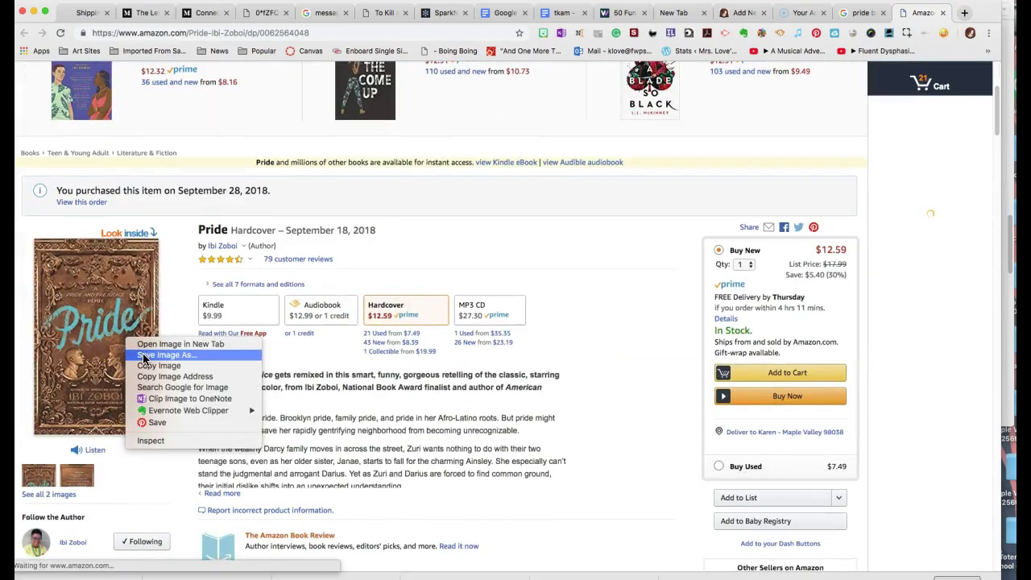
pyautogui.click(145, 356)
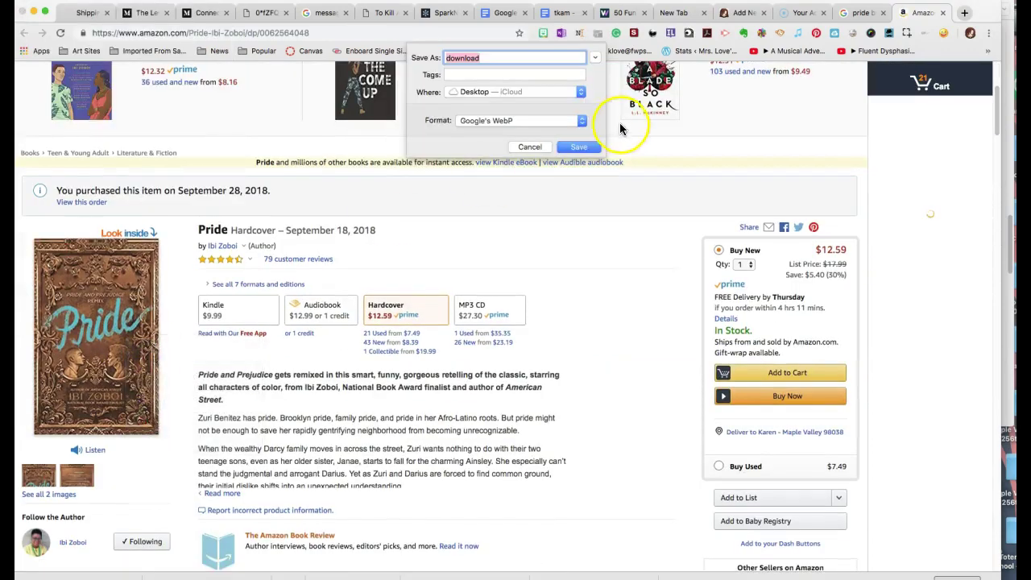
pyautogui.click(512, 121)
pyautogui.click(506, 185)
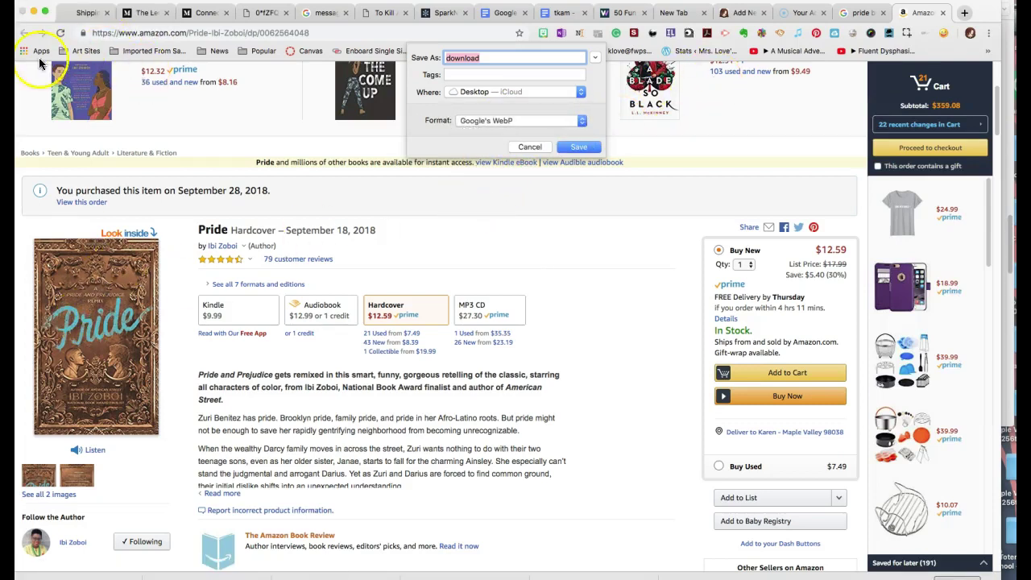
pyautogui.click(530, 147)
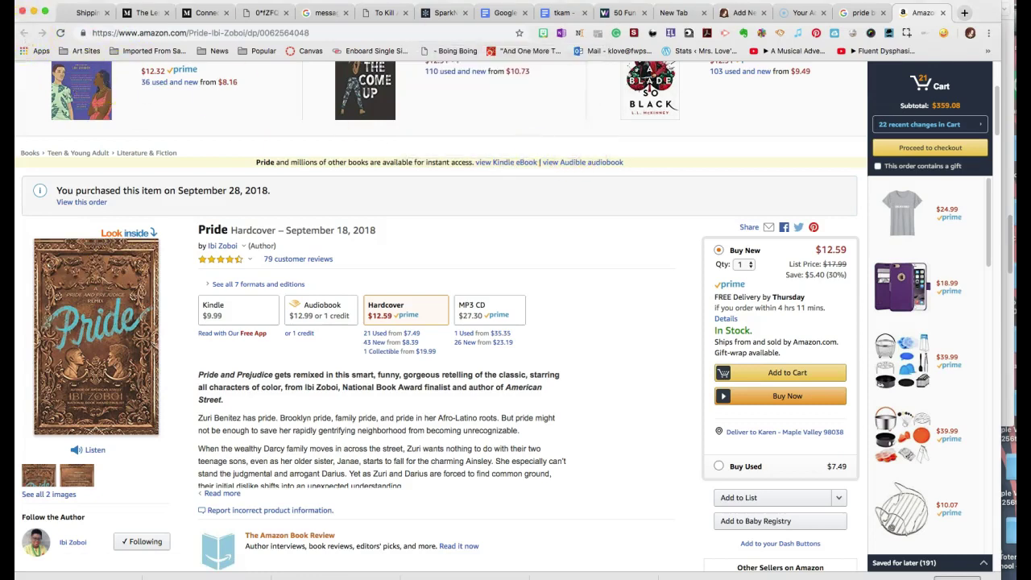
pyautogui.click(861, 13)
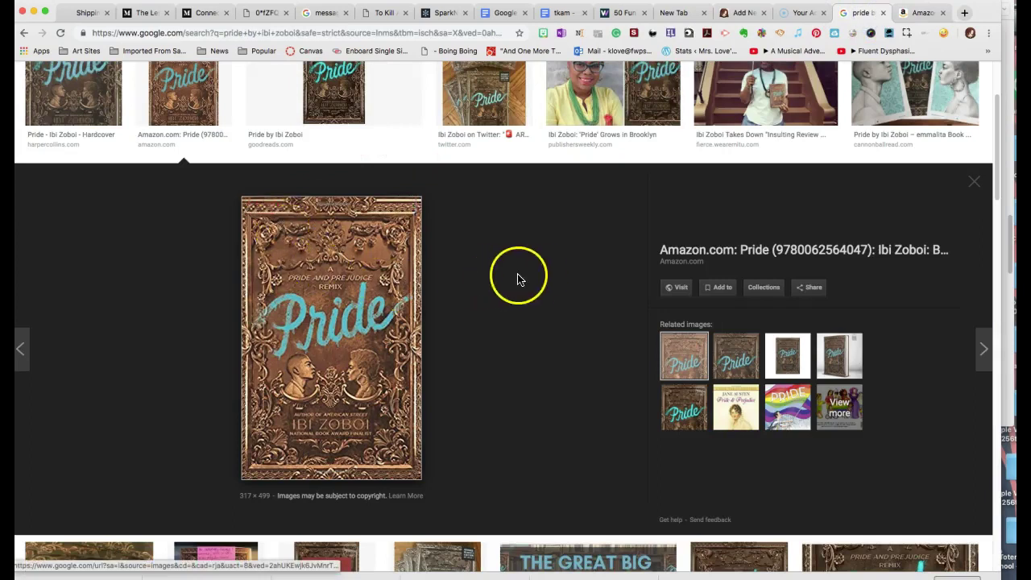
# Save the enlarged Amazon Pride cover as a JPEG file on the Desktop
pyautogui.scroll(-5, 419, 298)
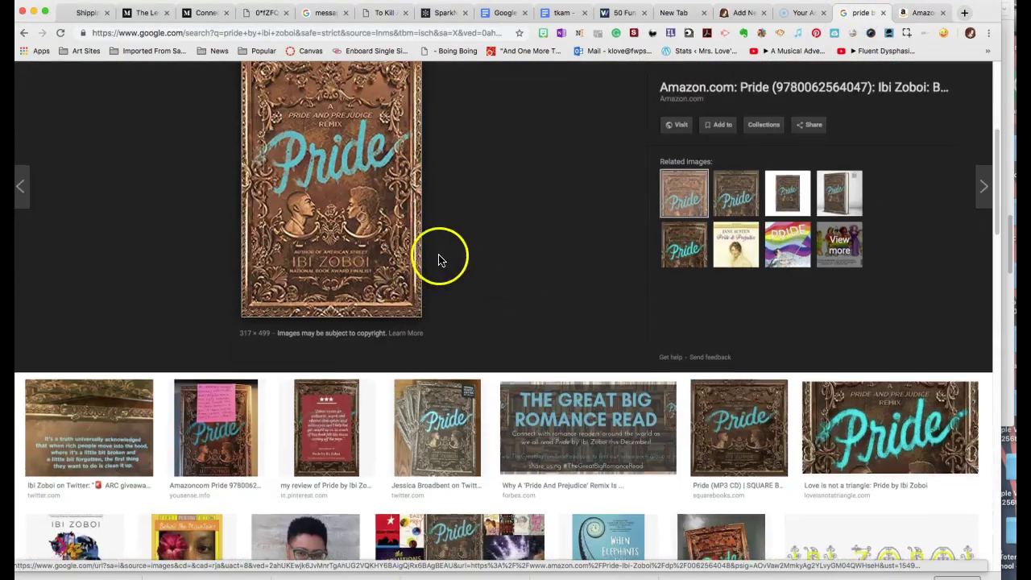
pyautogui.scroll(-1, 474, 216)
pyautogui.scroll(-2, 451, 219)
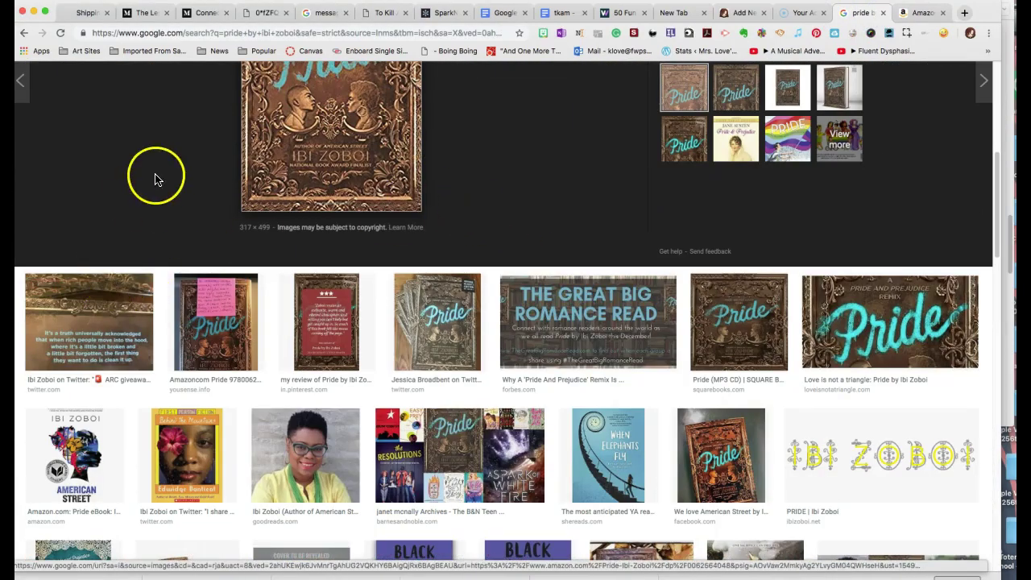
pyautogui.scroll(6, 241, 161)
pyautogui.scroll(2, 452, 165)
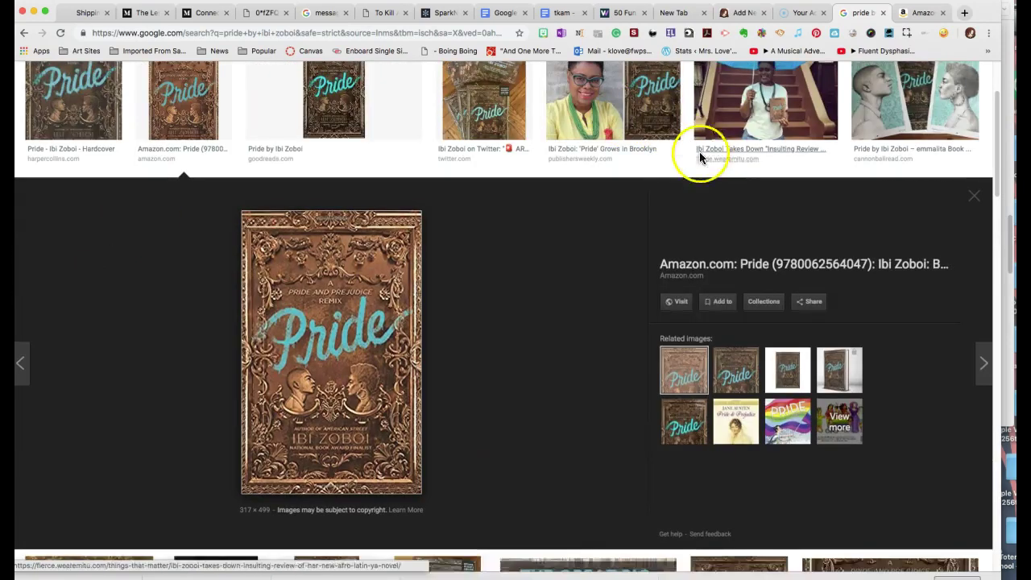
pyautogui.rightClick(392, 257)
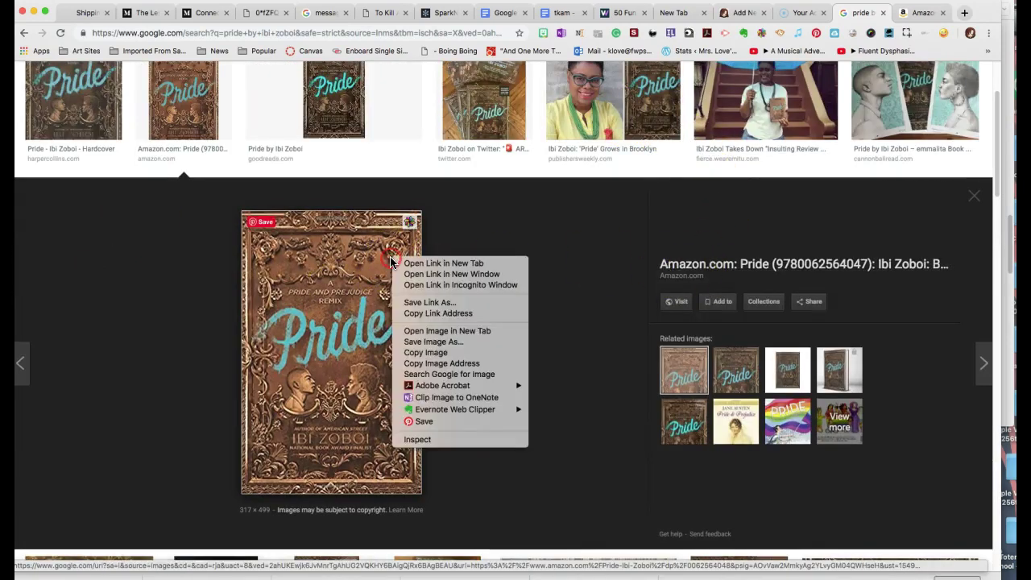
pyautogui.click(435, 342)
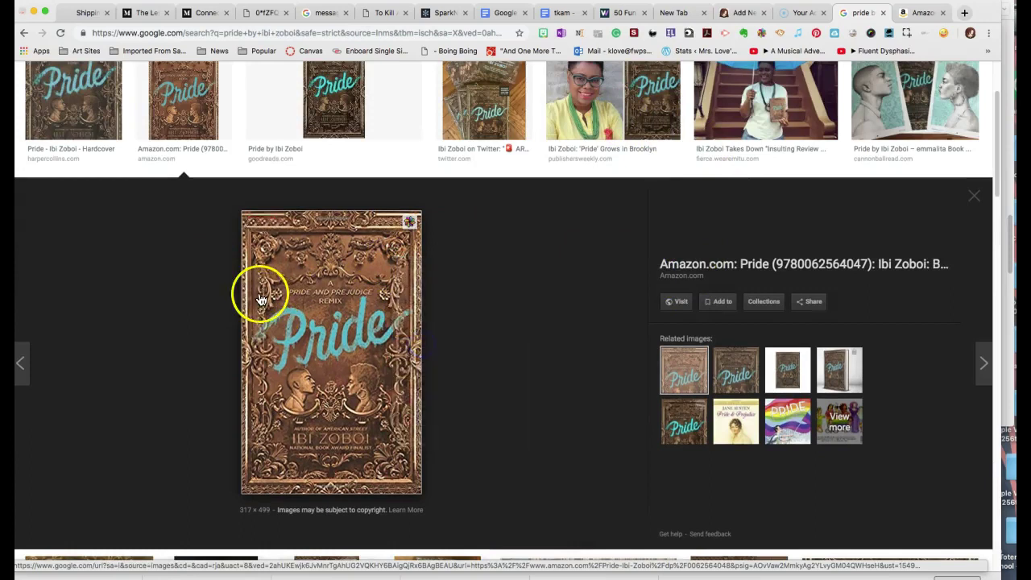
pyautogui.write('pride')
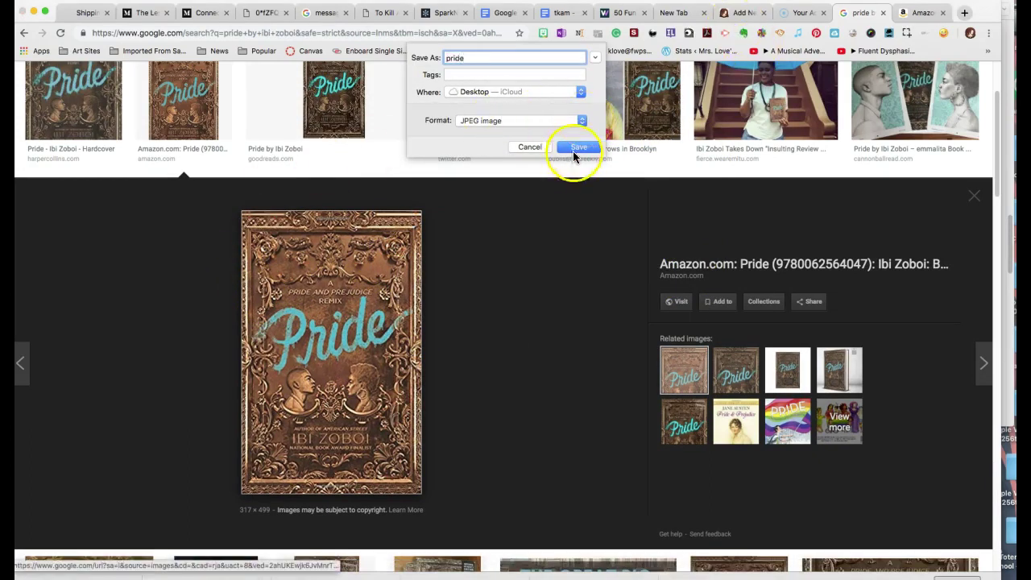
pyautogui.click(578, 147)
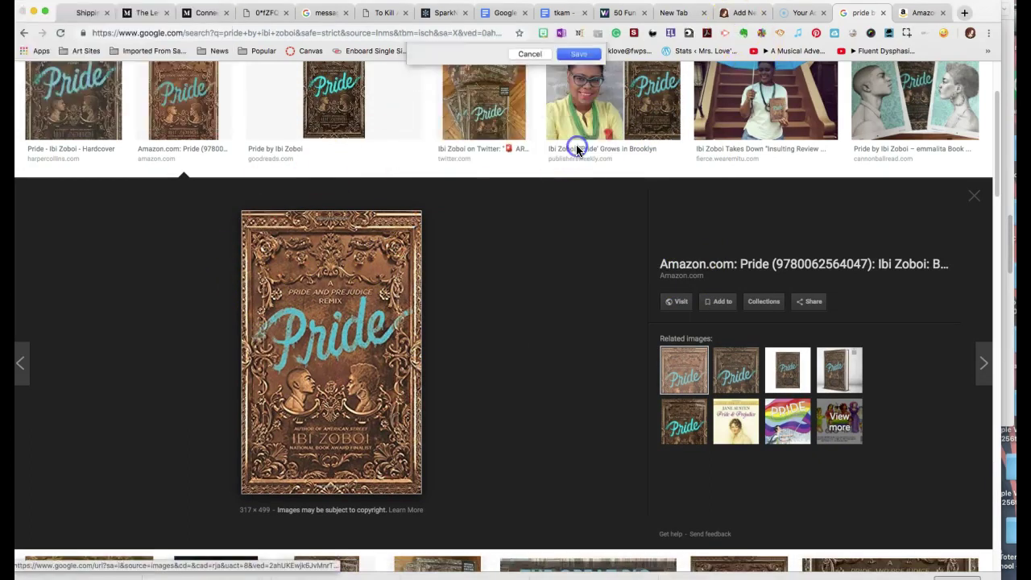
# Upload the cover to the media library, ending with Pride_FINAL-636x715.jpg after two pride.jpg tries
pyautogui.click(740, 14)
pyautogui.click(574, 298)
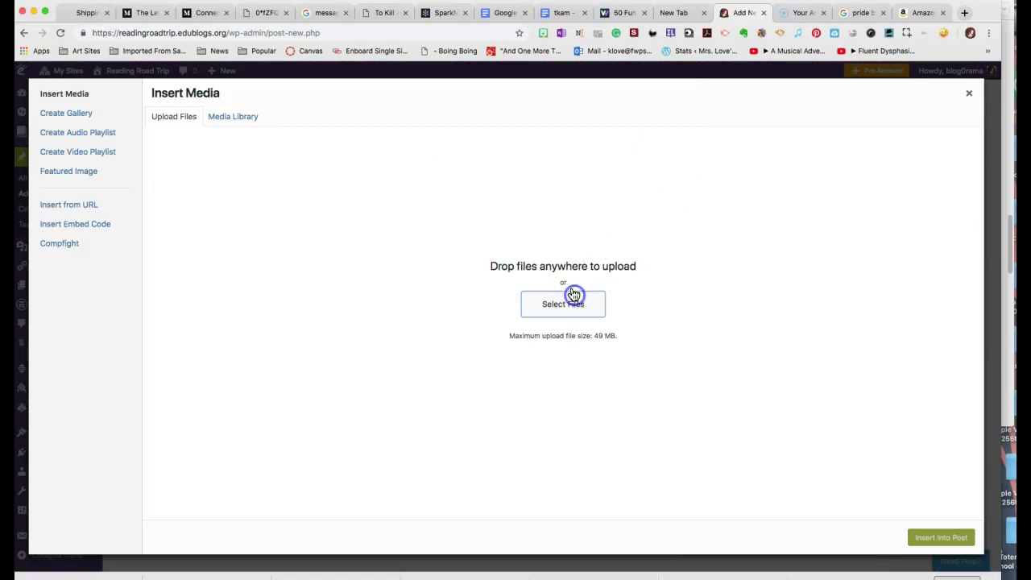
pyautogui.click(234, 113)
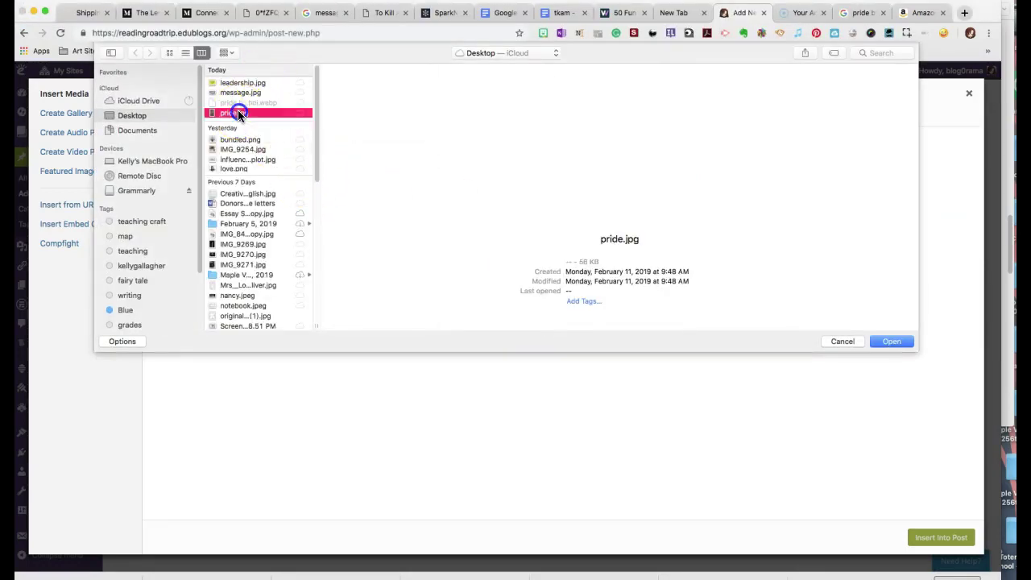
pyautogui.click(900, 341)
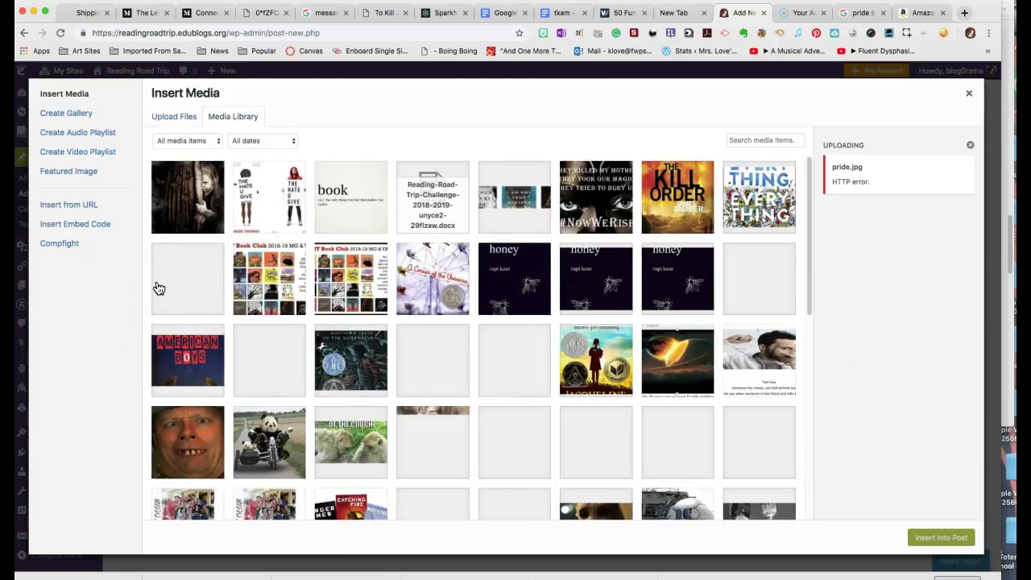
pyautogui.click(184, 120)
pyautogui.click(582, 312)
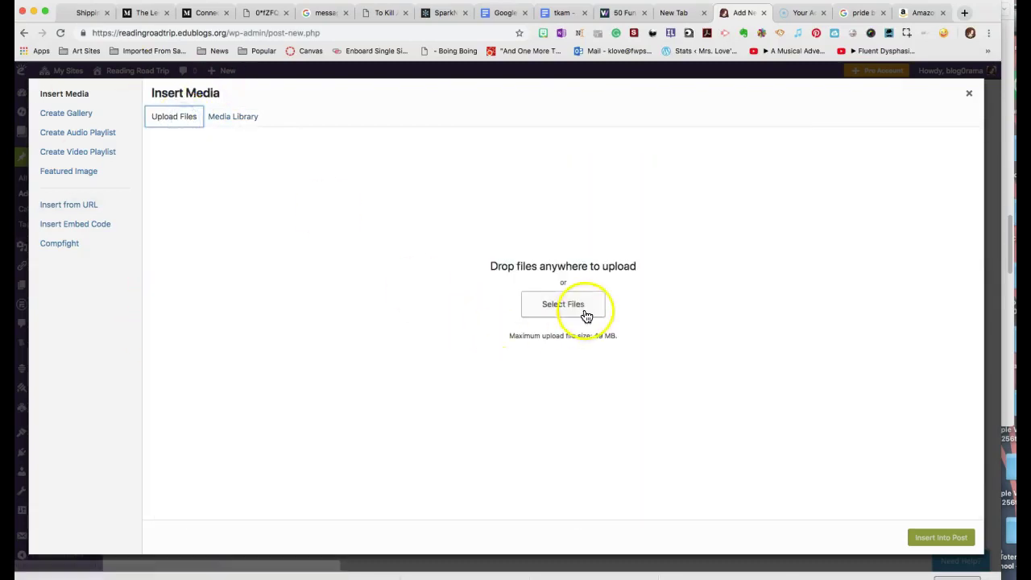
pyautogui.click(239, 111)
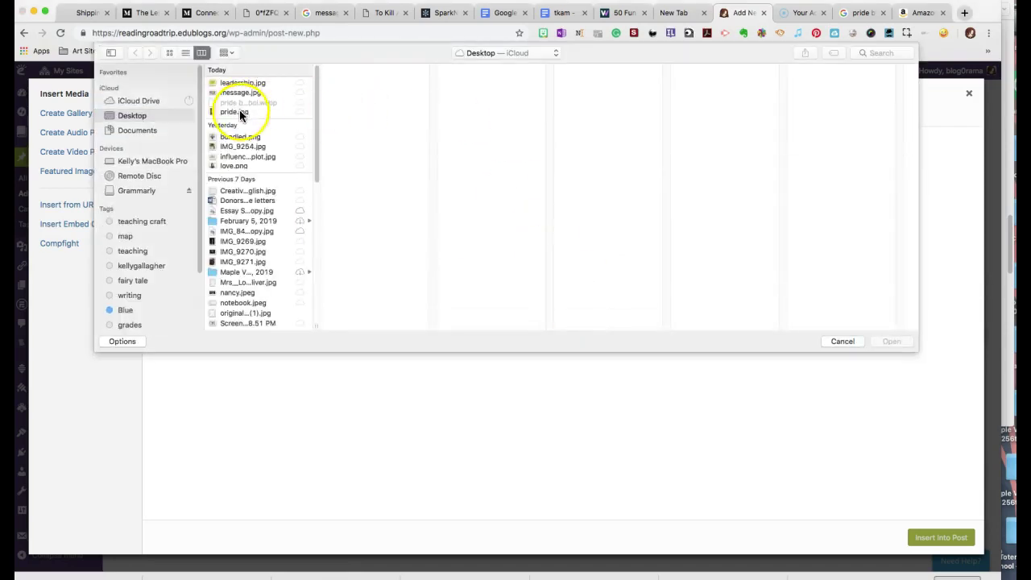
pyautogui.click(891, 342)
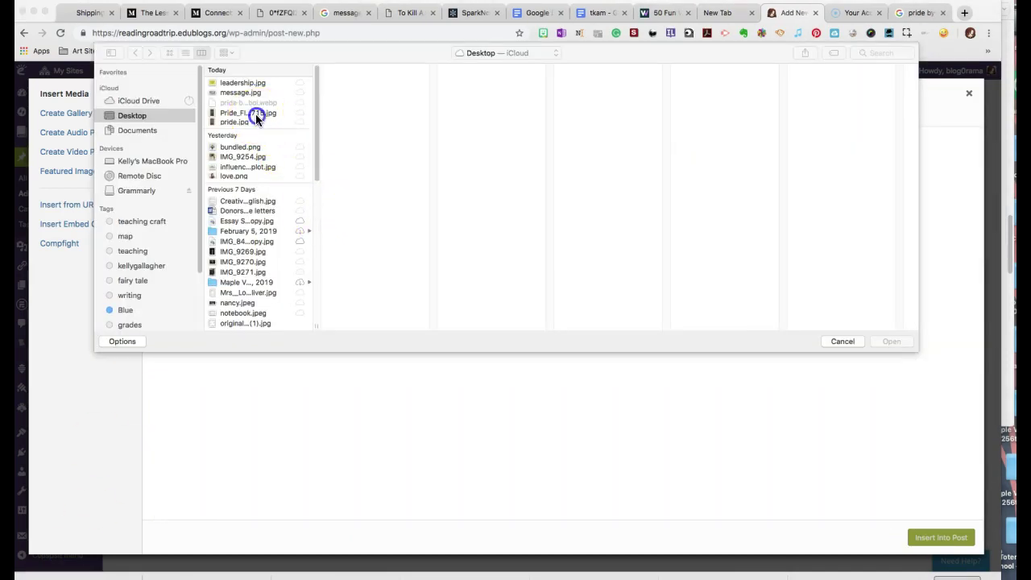
pyautogui.click(257, 116)
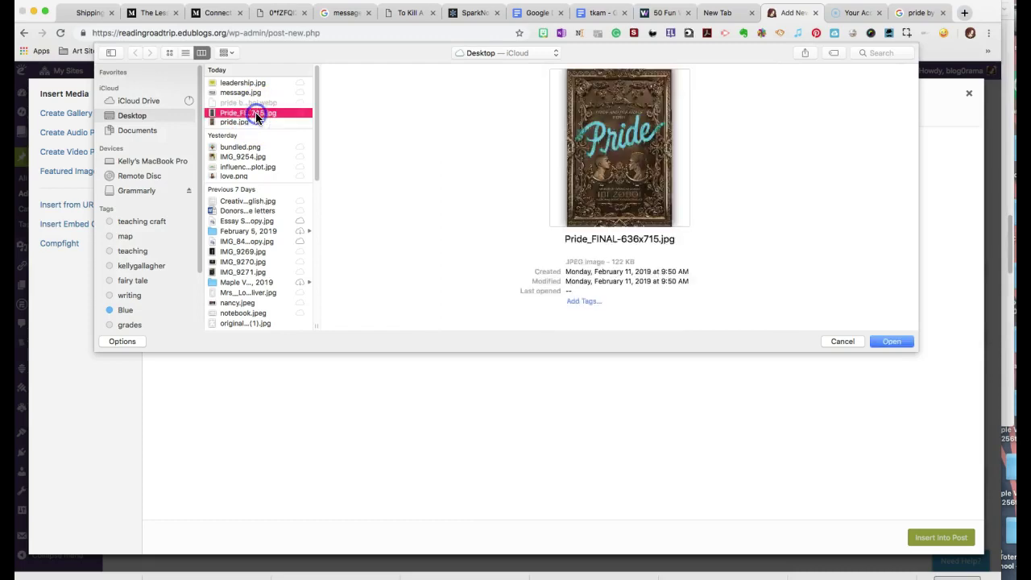
pyautogui.click(890, 343)
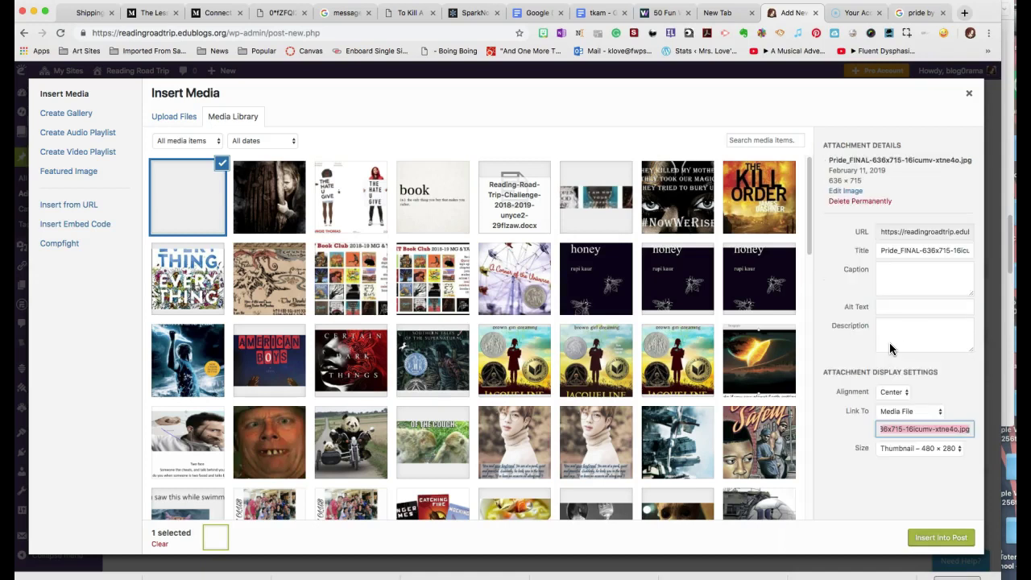
# Caption the cover 'Pride by Ibi Zoboi' and insert it into the post body
pyautogui.click(889, 342)
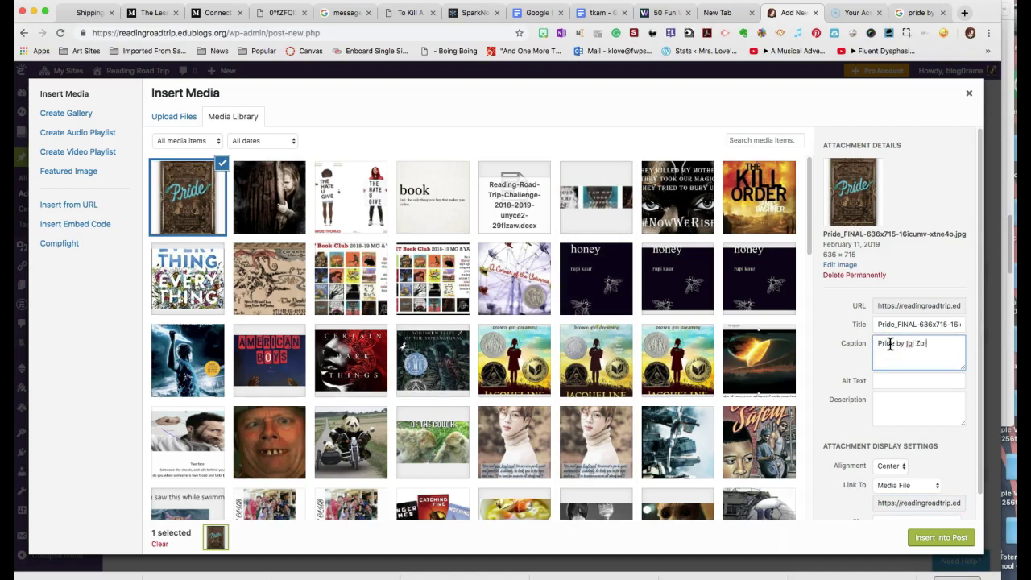
pyautogui.write('bo')
pyautogui.click(925, 369)
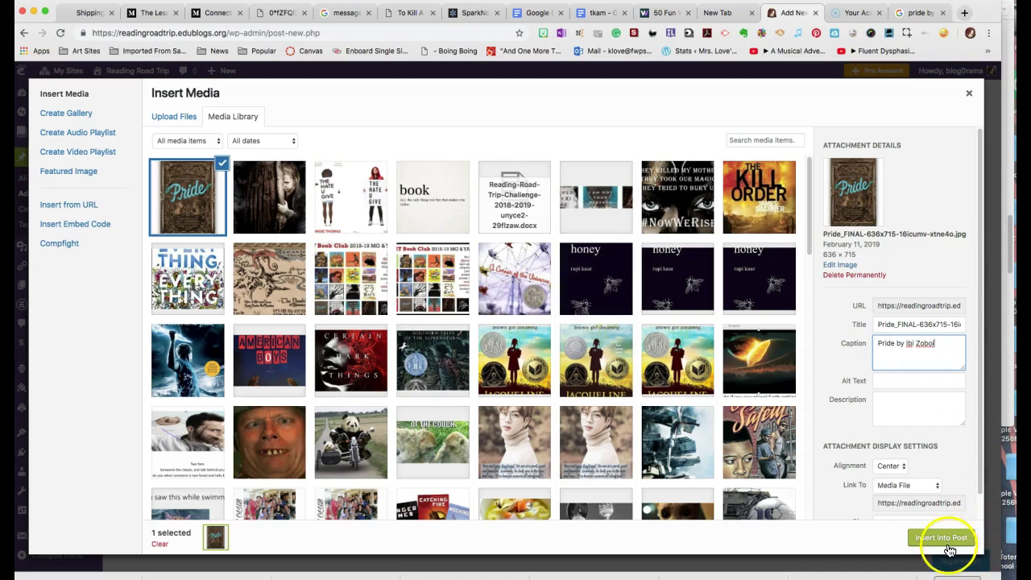
pyautogui.click(943, 538)
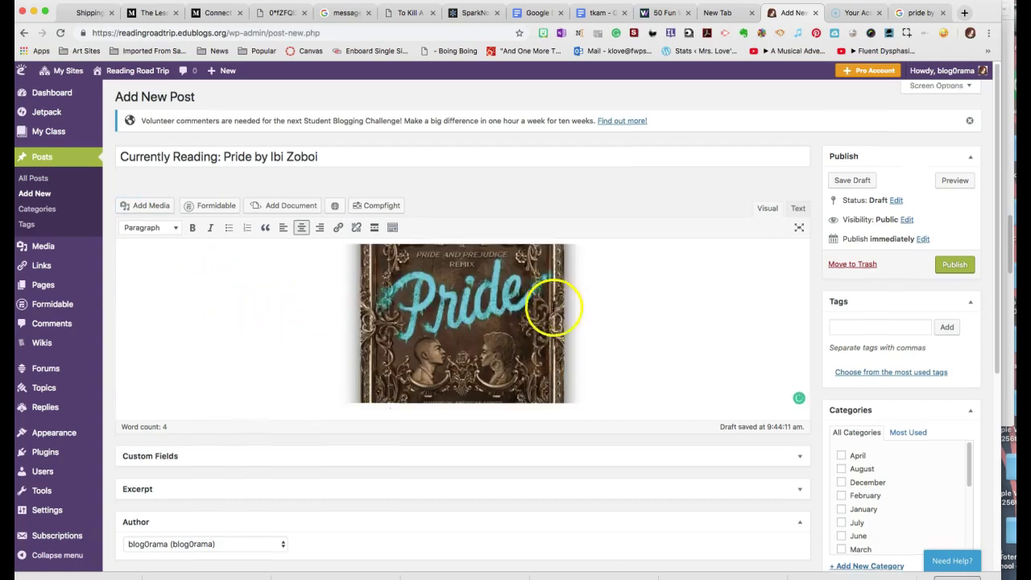
pyautogui.scroll(-5, 594, 142)
pyautogui.scroll(2, 594, 138)
pyautogui.click(596, 163)
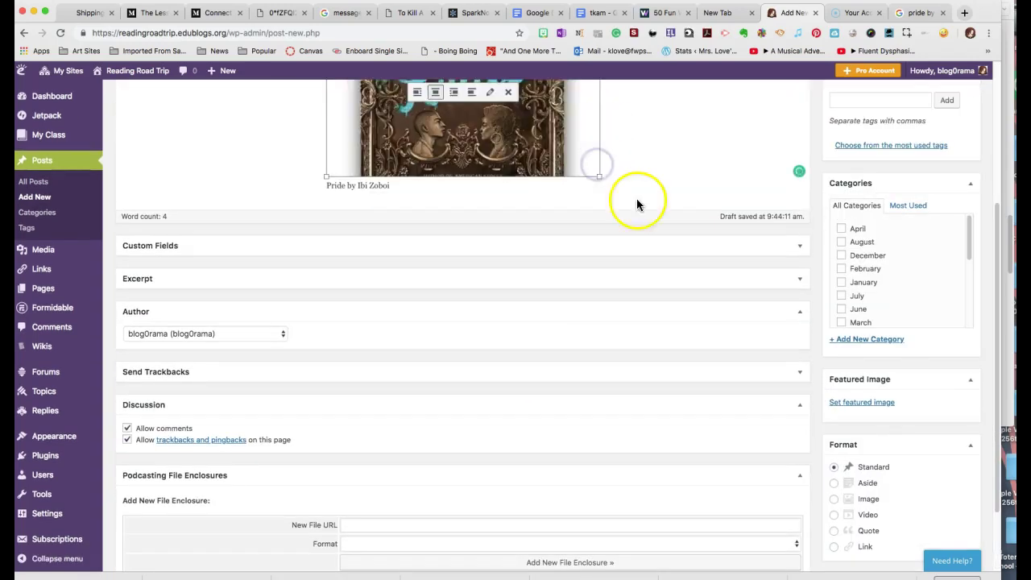
# Toggle the cover's centre alignment off and on, then add an empty line below the caption
pyautogui.click(629, 175)
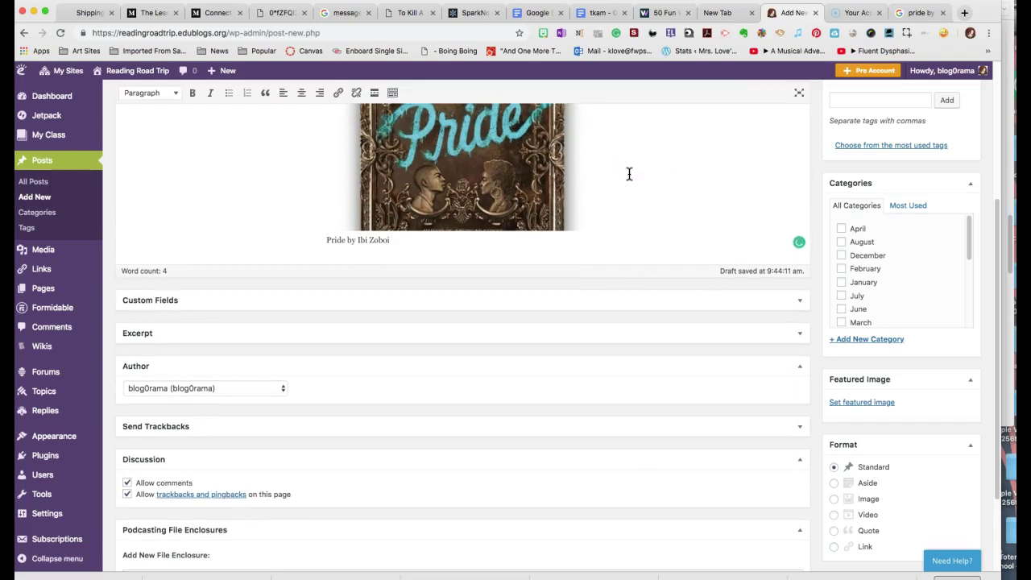
pyautogui.scroll(-3, 551, 148)
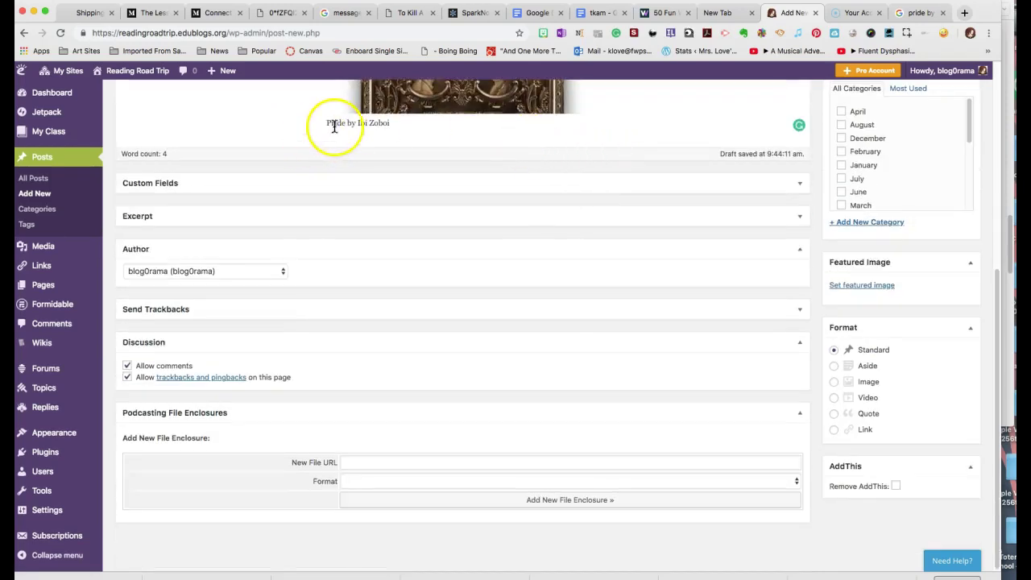
pyautogui.moveTo(394, 123); pyautogui.dragTo(311, 122)
pyautogui.scroll(7, 262, 90)
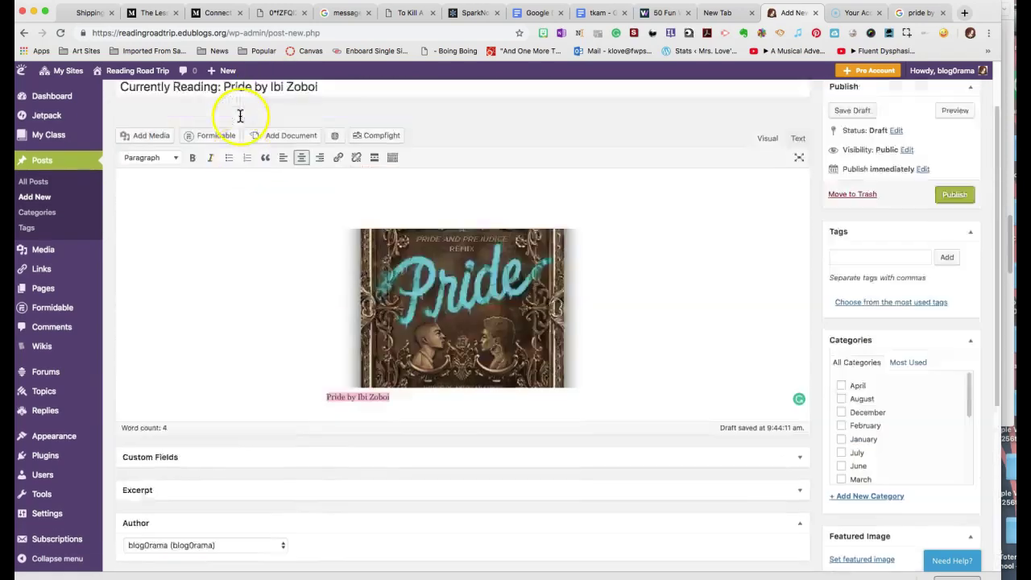
pyautogui.scroll(2, 242, 129)
pyautogui.click(302, 231)
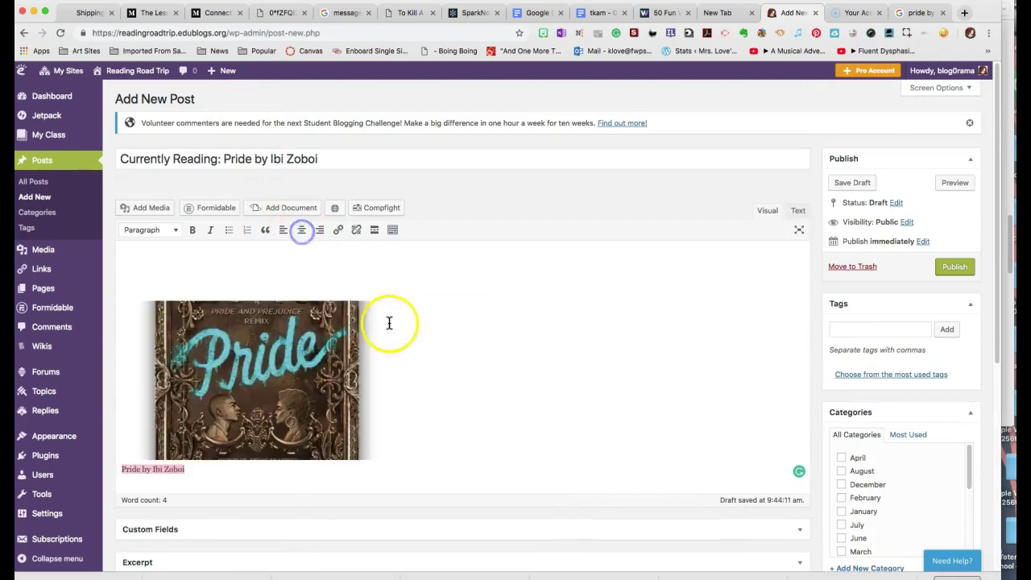
pyautogui.click(298, 339)
pyautogui.click(302, 231)
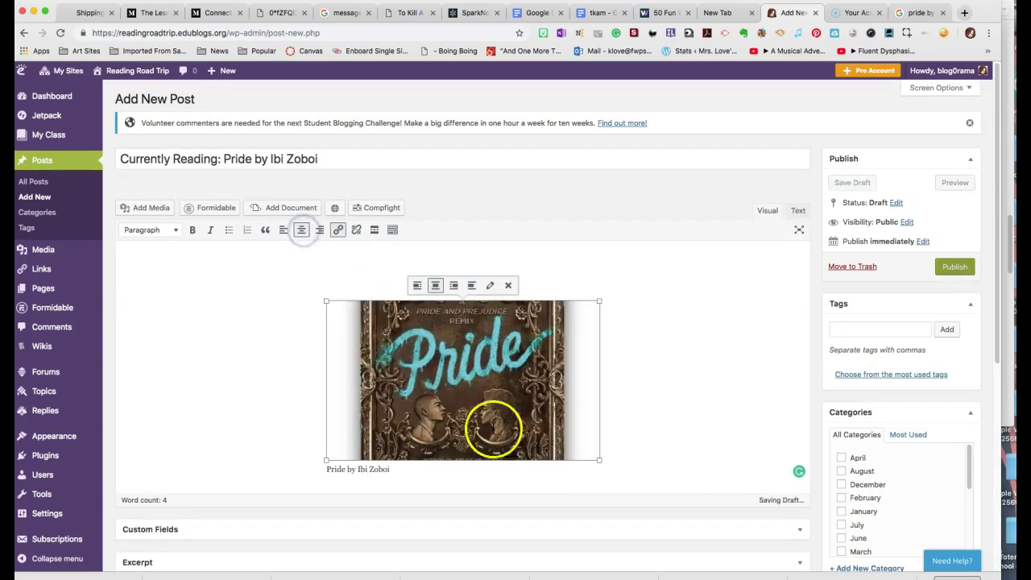
pyautogui.click(626, 468)
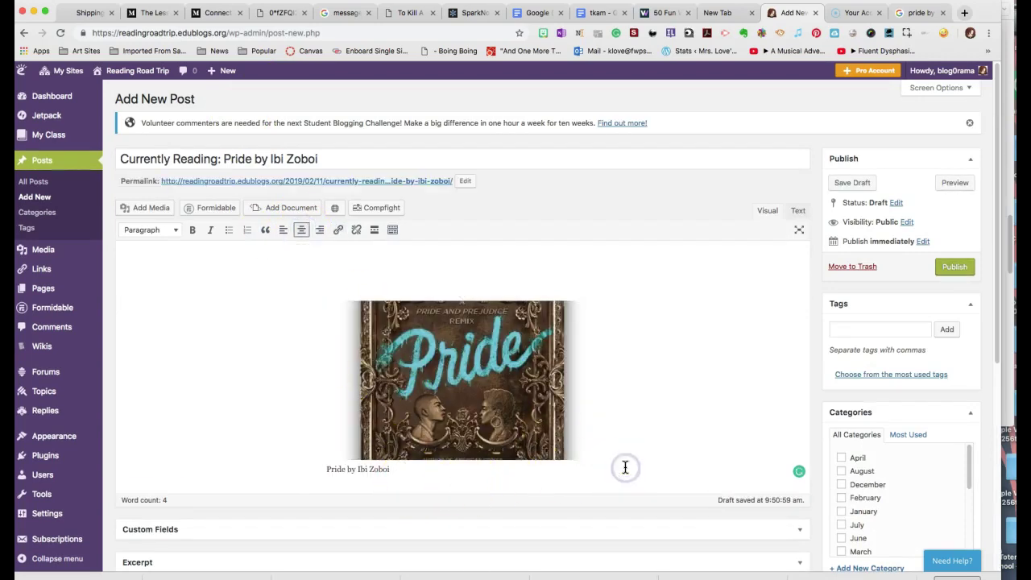
pyautogui.press('Return')
pyautogui.press('Return')
# Write the review sentence on Pride, A Pride and Prejudice Remix, and accept Grammarly's comma after 'Currently'
pyautogui.scroll(-1, 696, 381)
pyautogui.scroll(-3, 696, 381)
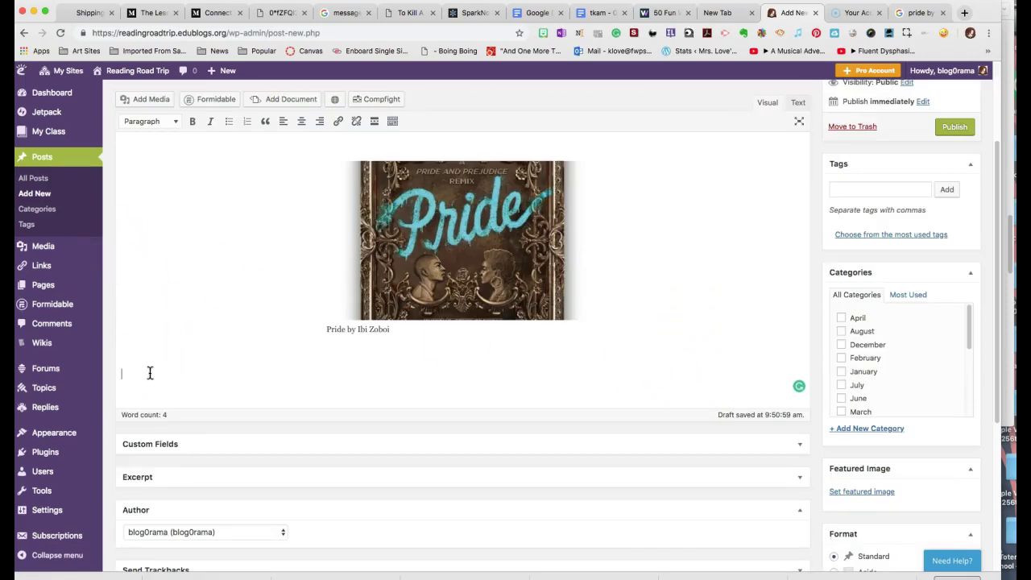
pyautogui.write("y i'm reading")
pyautogui.write('Pride, A Prid')
pyautogui.write('e and Prejudice Remix, by')
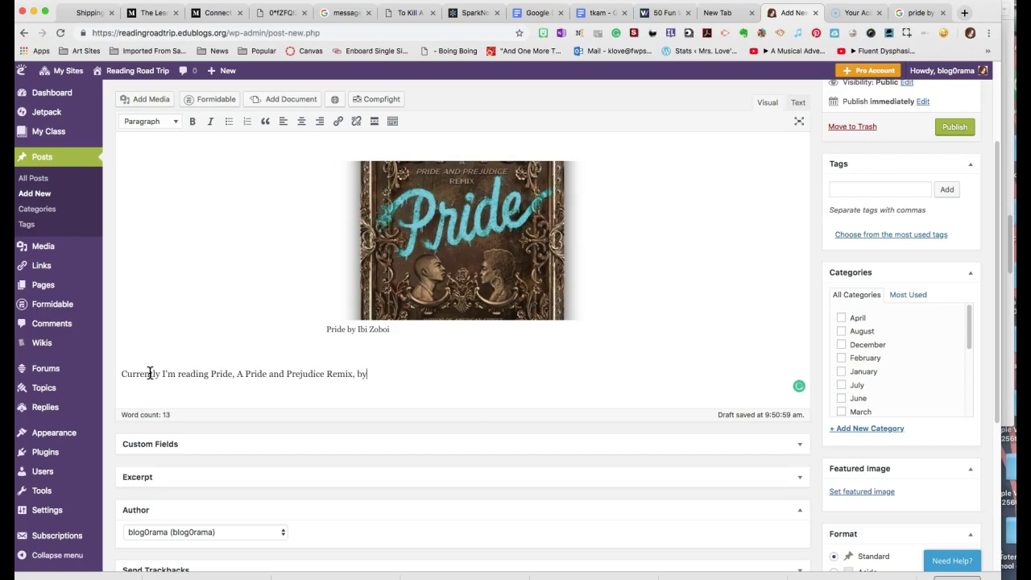
pyautogui.write('Zoboi, ')
pyautogui.write("and so far it's great.")
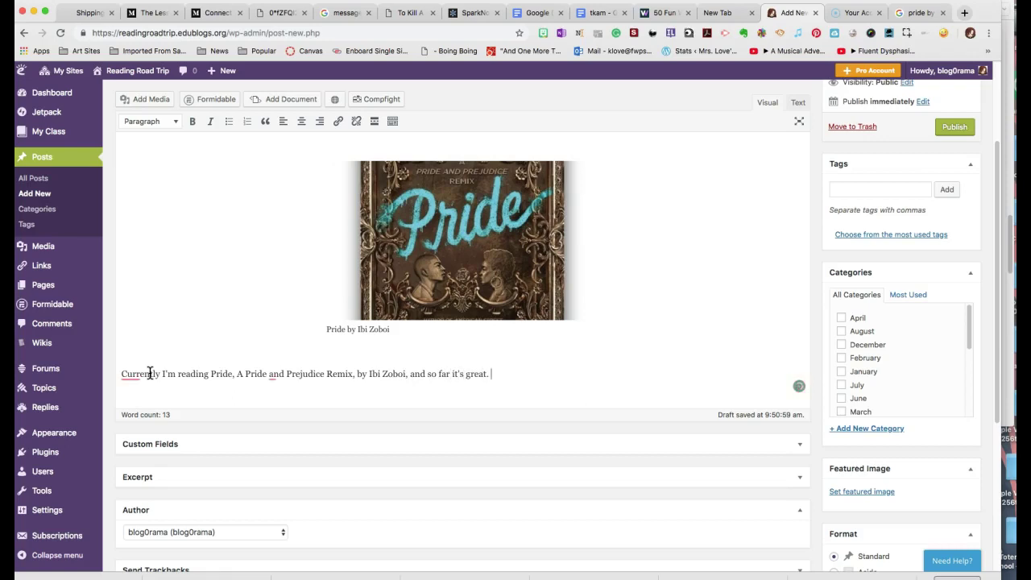
pyautogui.click(139, 373)
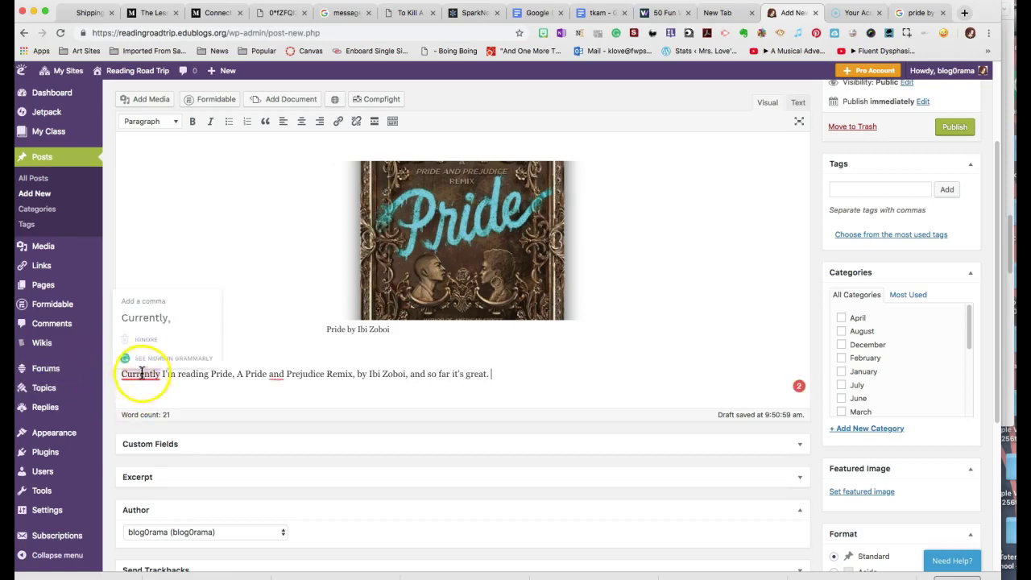
pyautogui.click(145, 319)
pyautogui.moveTo(277, 373)
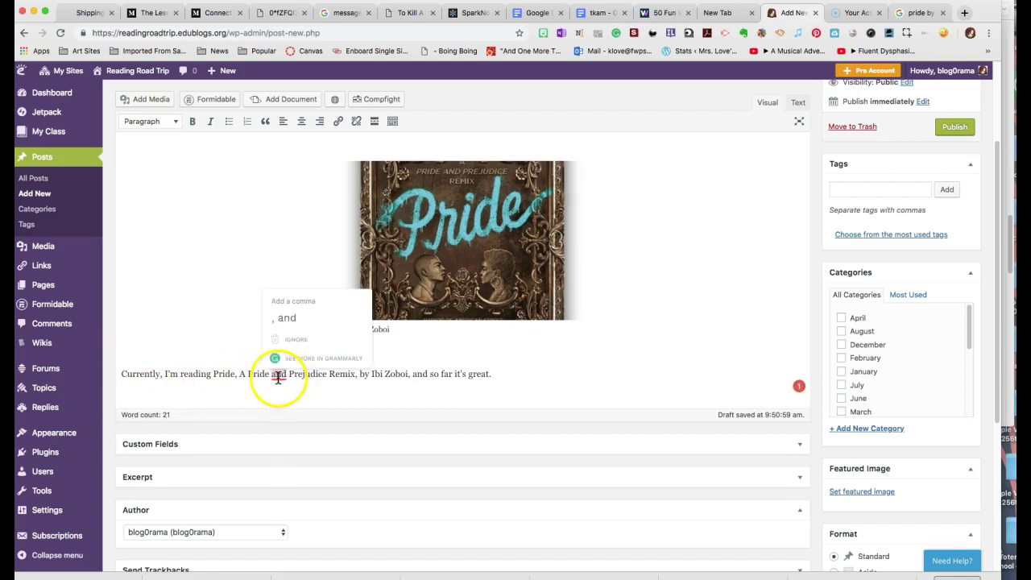
# Italicize 'Pride, A Pride and Prejudice Remix' and add that it retells Pride and Prejudice by Jane Austen
pyautogui.moveTo(213, 374); pyautogui.dragTo(355, 377)
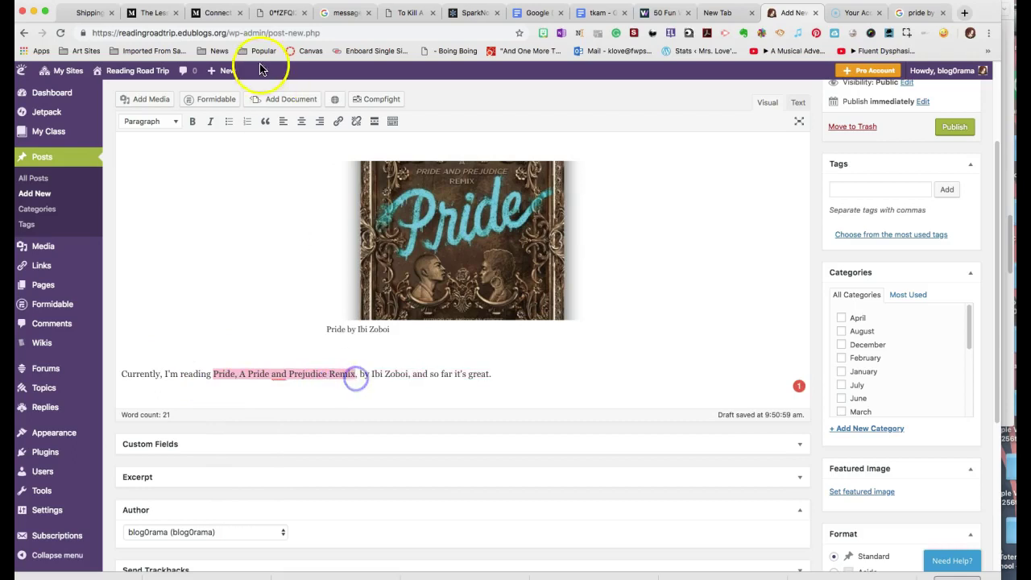
pyautogui.click(211, 125)
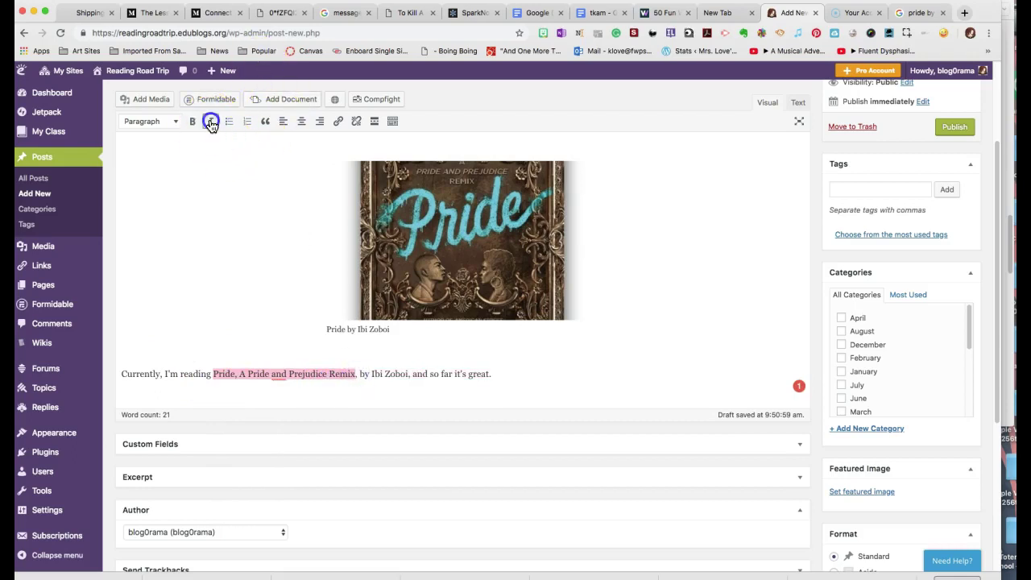
pyautogui.click(518, 374)
pyautogui.write('. It is re')
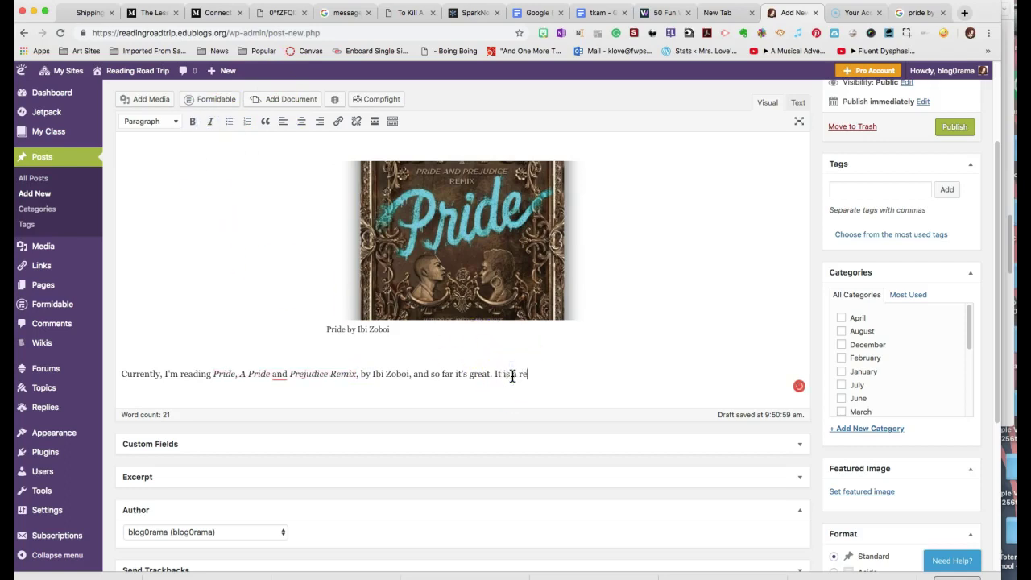
pyautogui.write('t')
pyautogui.write('elling of Pride ')
pyautogui.write('and Prejudi')
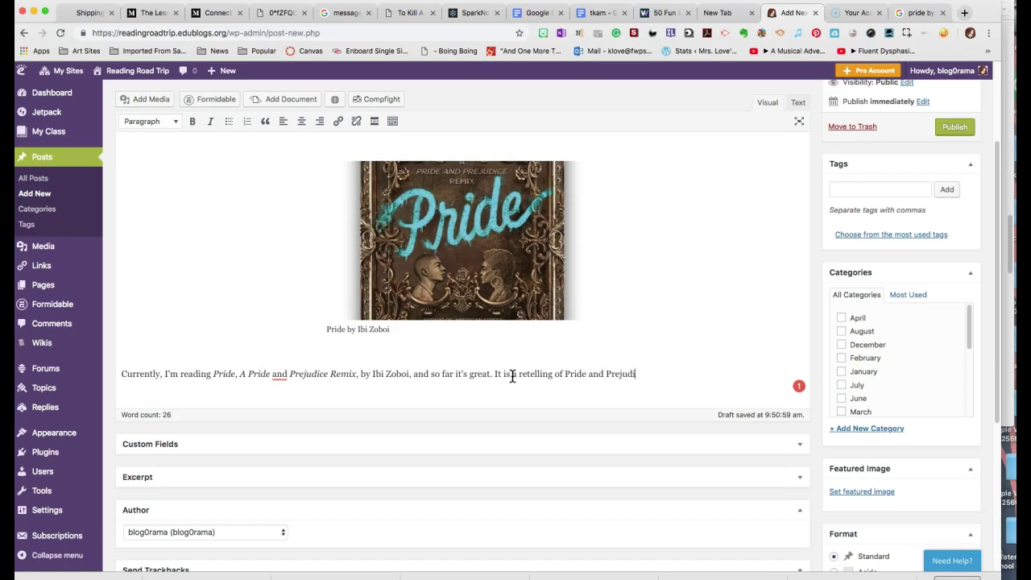
pyautogui.write('ce by Jane Au')
pyautogui.press('BackSpace')
pyautogui.press('BackSpace')
pyautogui.write('en.')
pyautogui.write(' I love comparing c')
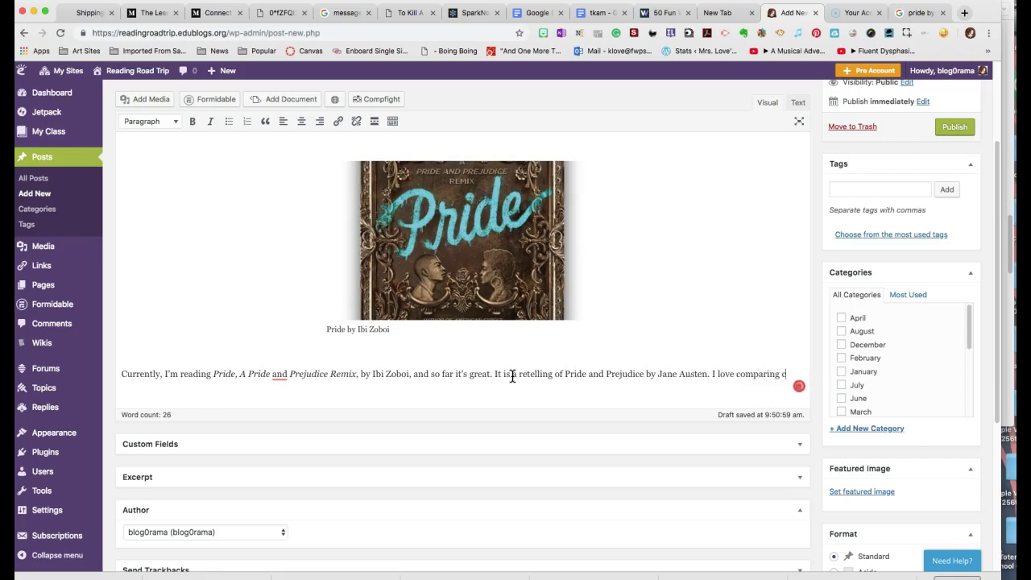
pyautogui.write('lassics to ')
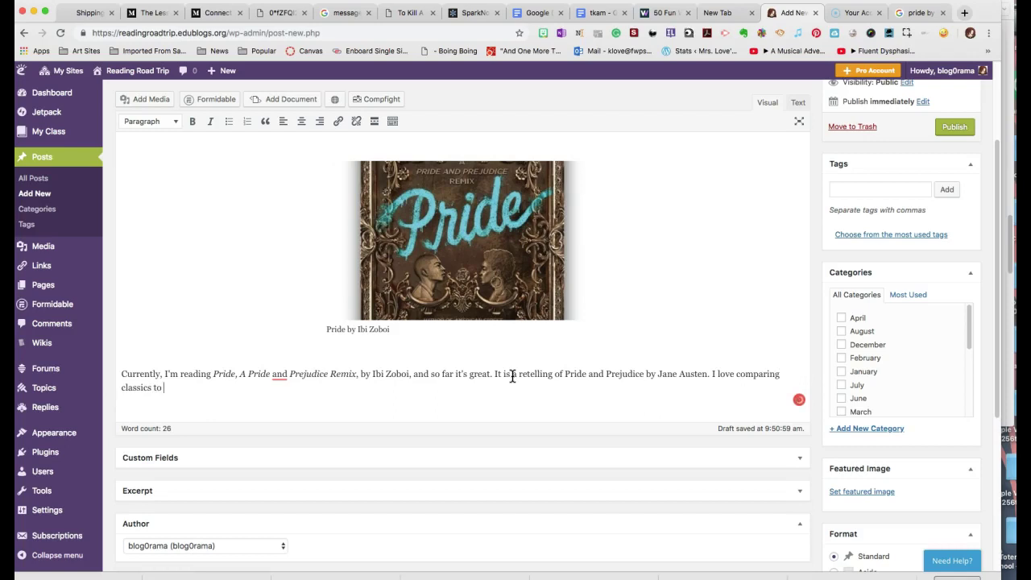
pyautogui.write('new retellings.')
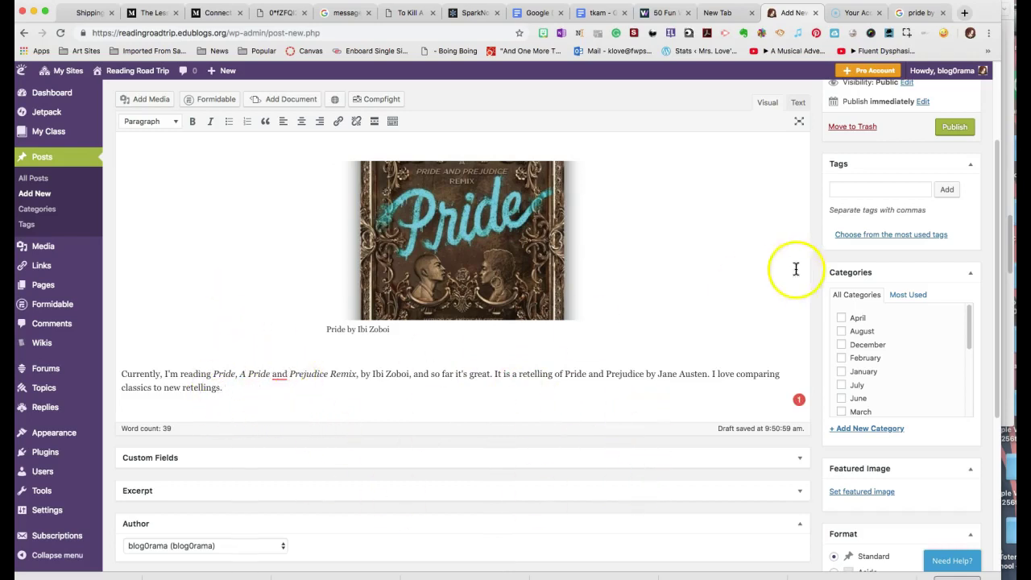
# Add the tags Pride, Ibi Zoboi, writing and retelling, correcting a misspelled tag before adding
pyautogui.click(855, 189)
pyautogui.write('Pride, Ibi')
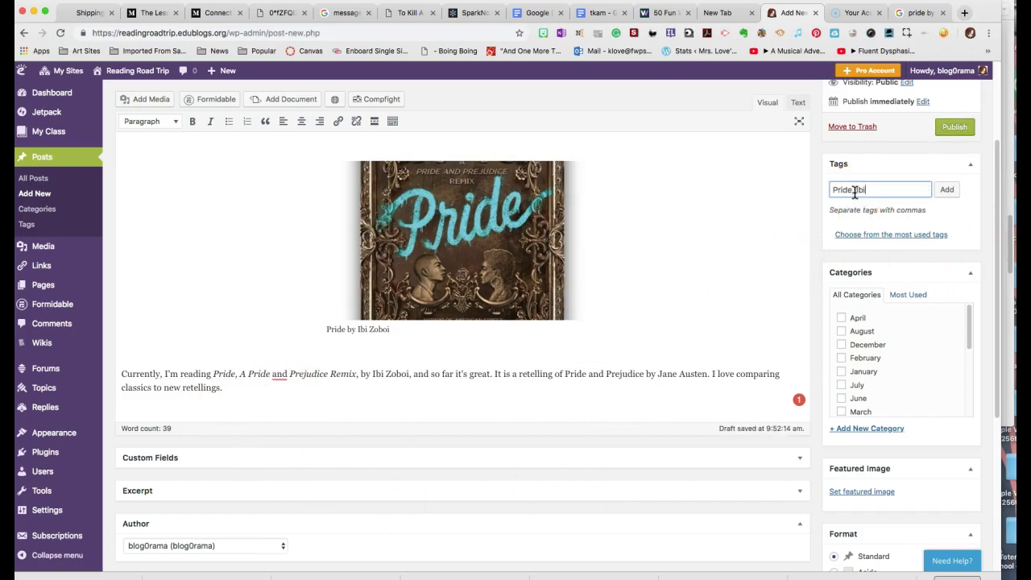
pyautogui.write('boi')
pyautogui.write(', wr')
pyautogui.write('iting, retel')
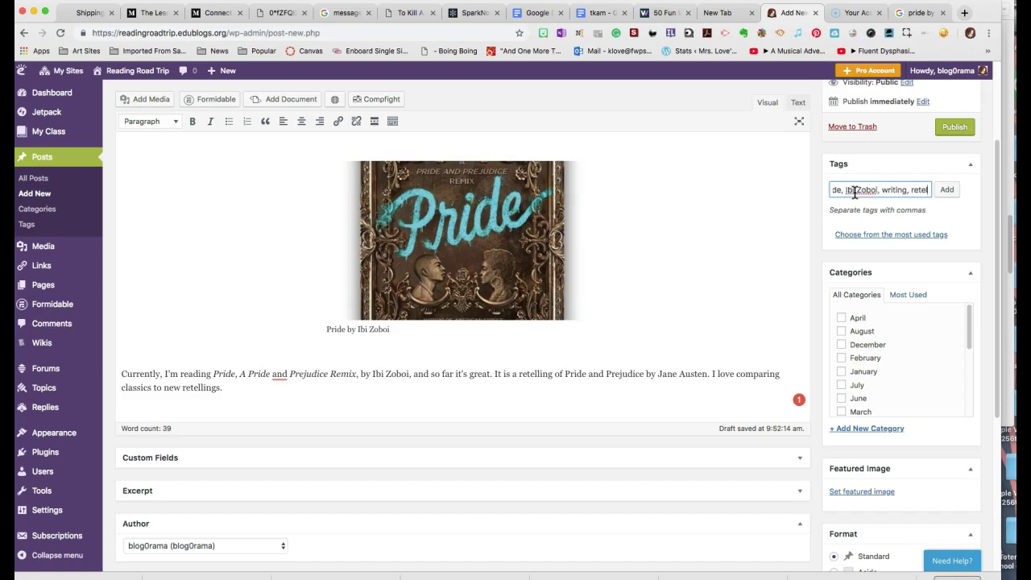
pyautogui.write('lings')
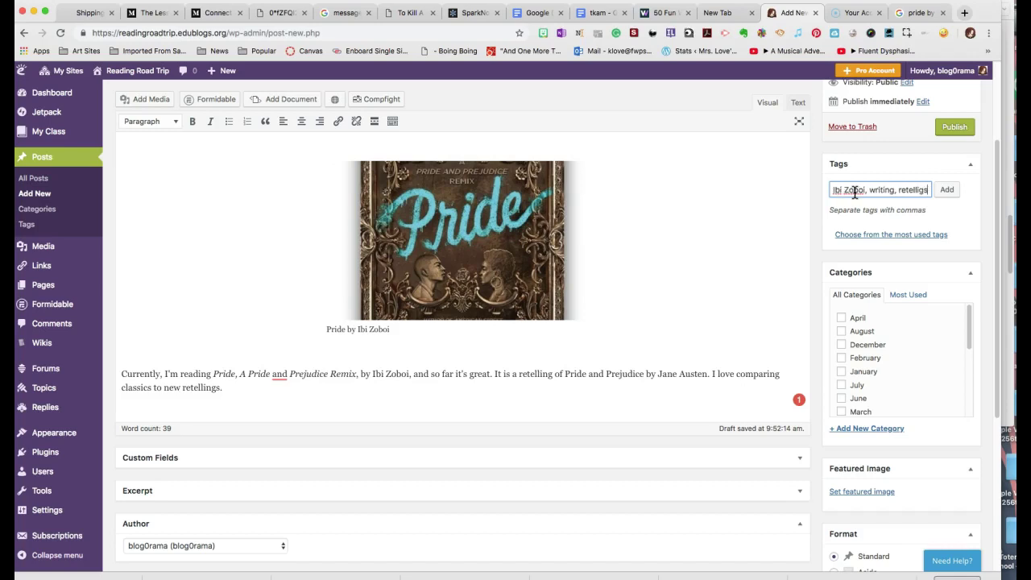
pyautogui.click(868, 193)
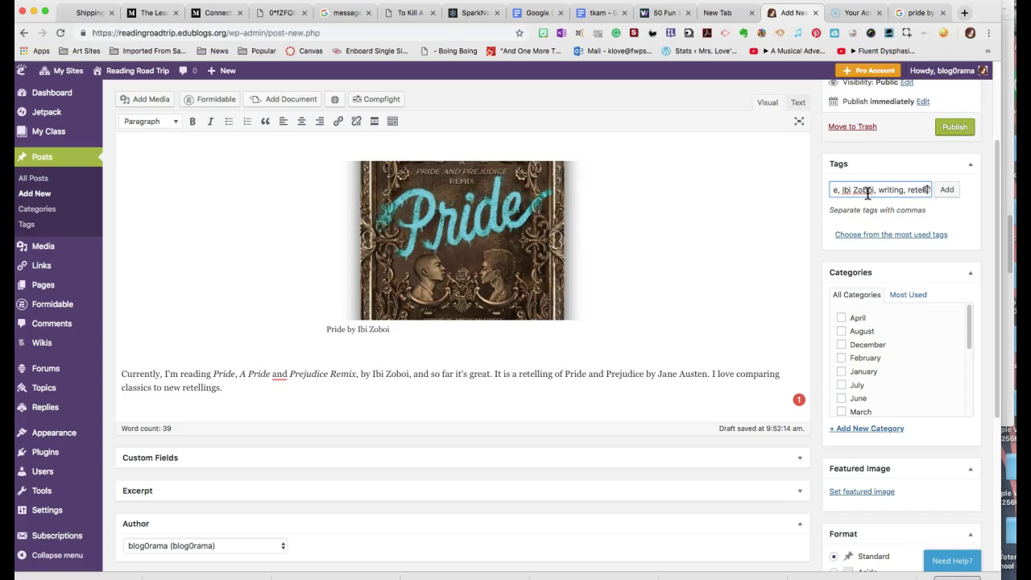
pyautogui.write('ng')
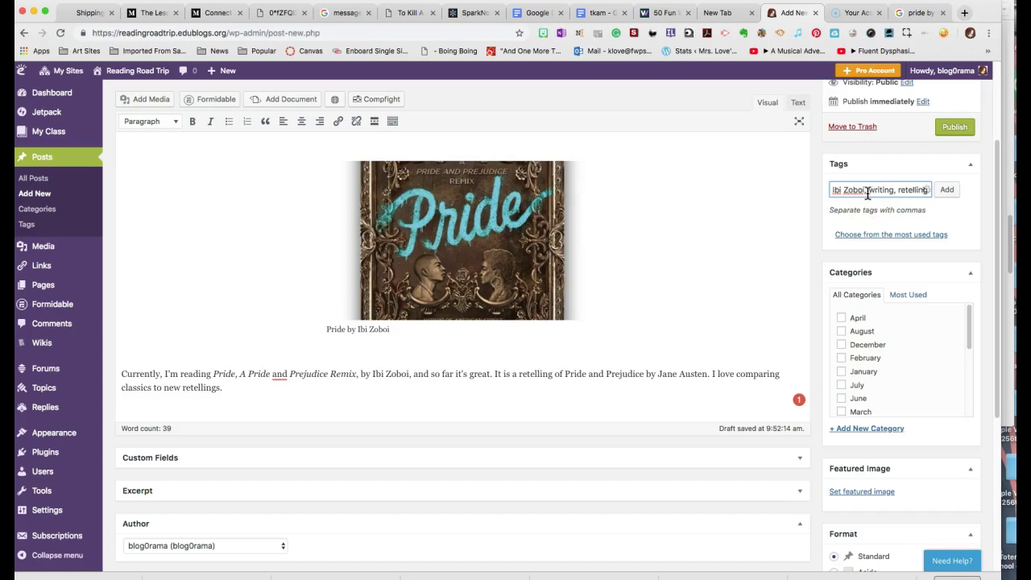
pyautogui.click(947, 189)
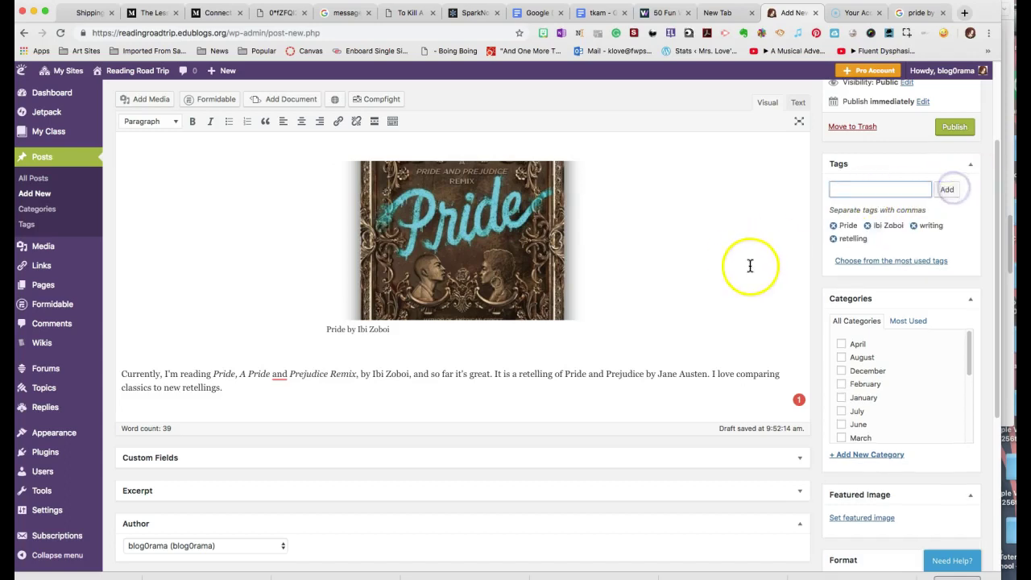
# Pick the Pride cover from the Media Library as the post's featured image
pyautogui.scroll(-2, 751, 266)
pyautogui.scroll(-1, 875, 276)
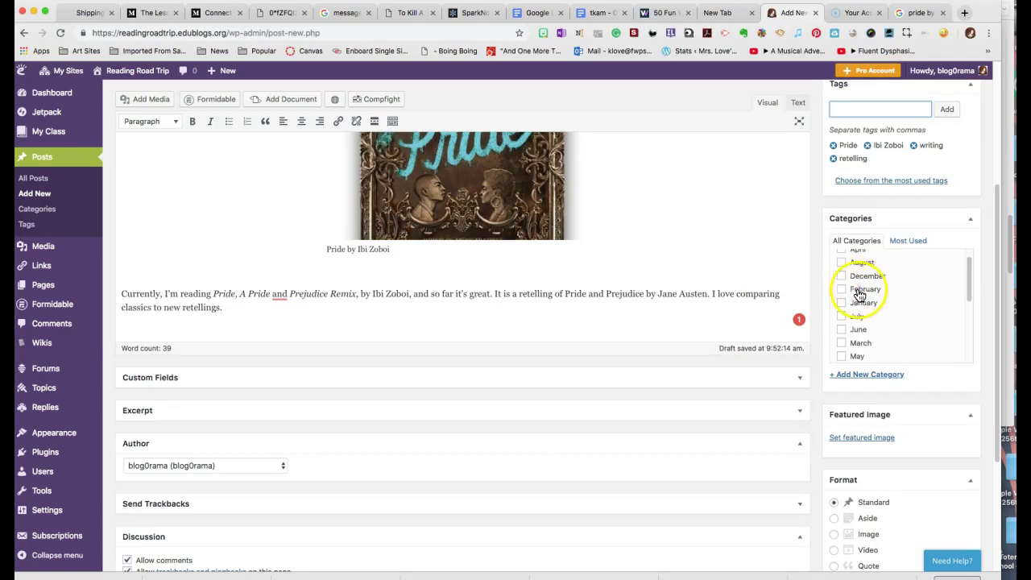
pyautogui.scroll(-3, 939, 293)
pyautogui.scroll(-5, 815, 395)
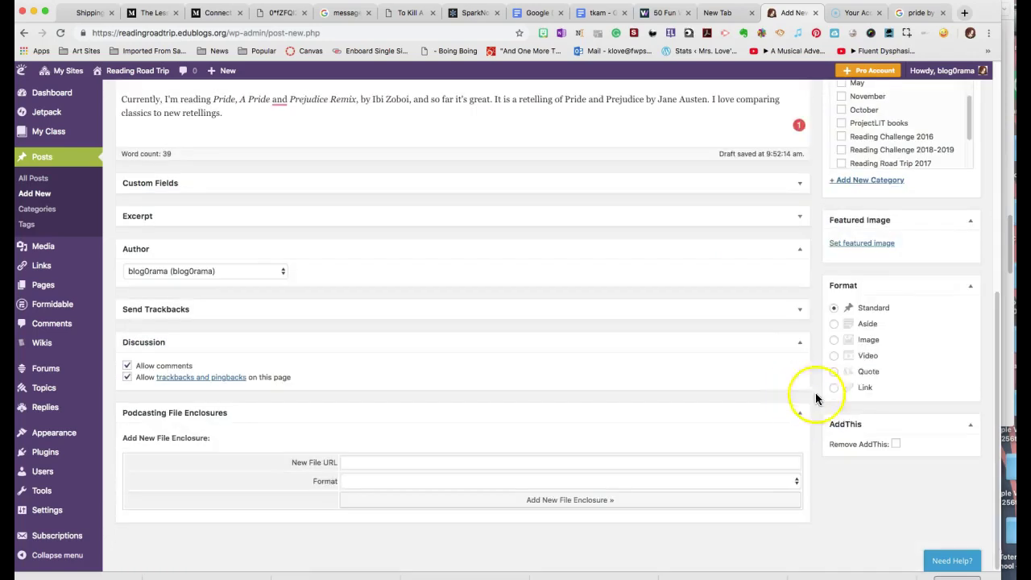
pyautogui.click(883, 243)
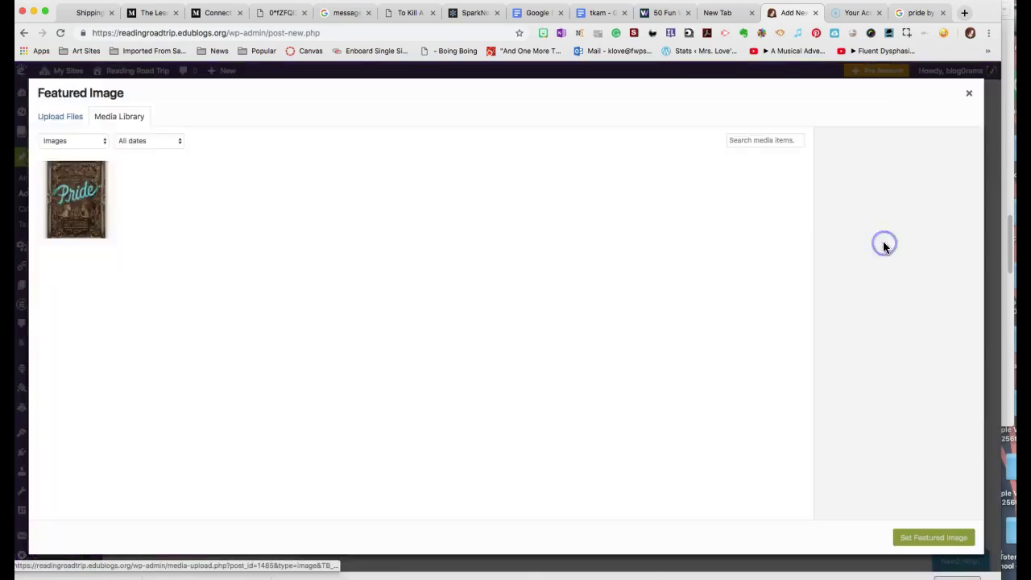
pyautogui.click(76, 199)
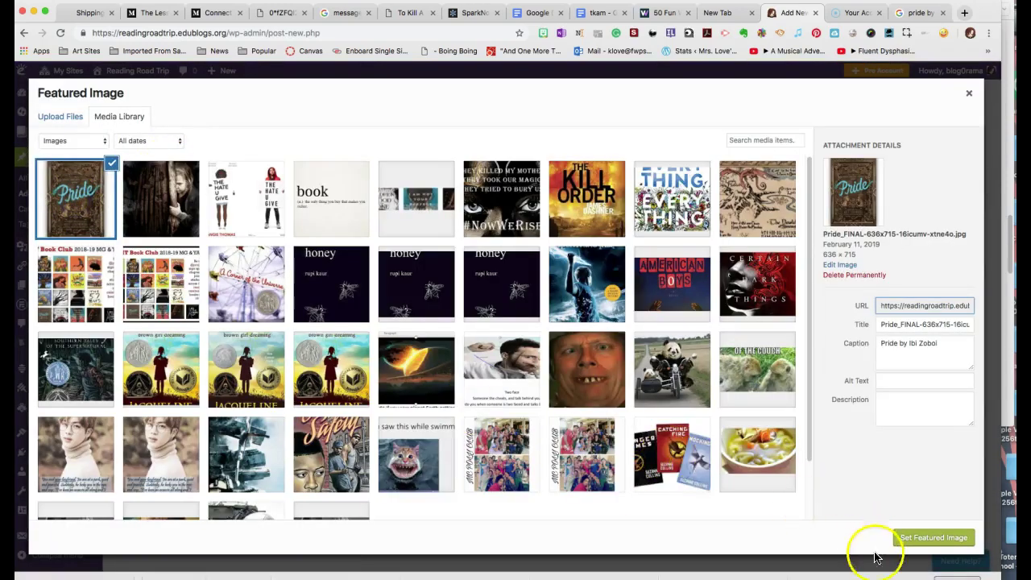
pyautogui.click(932, 538)
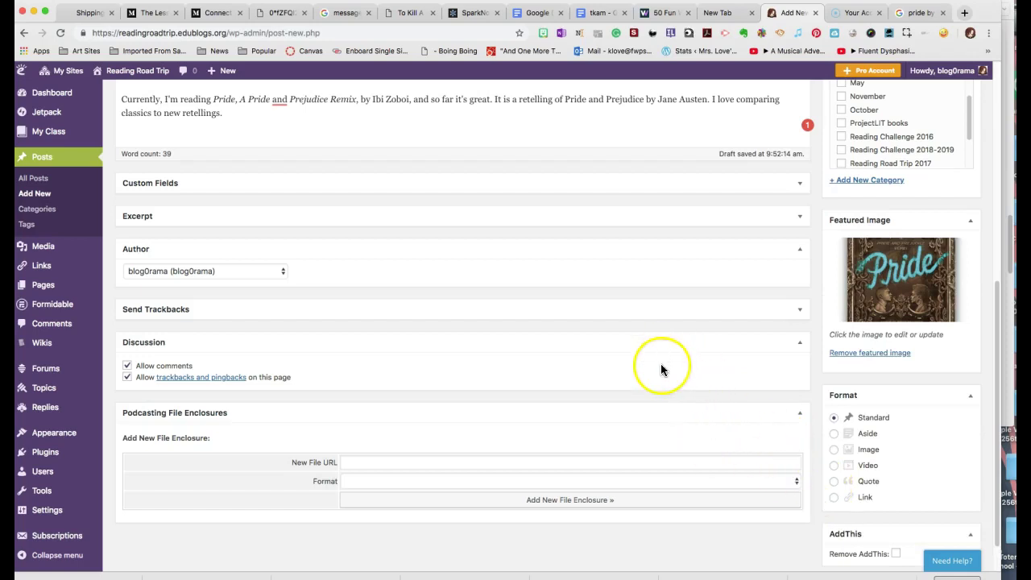
pyautogui.scroll(5, 661, 369)
pyautogui.scroll(3, 725, 177)
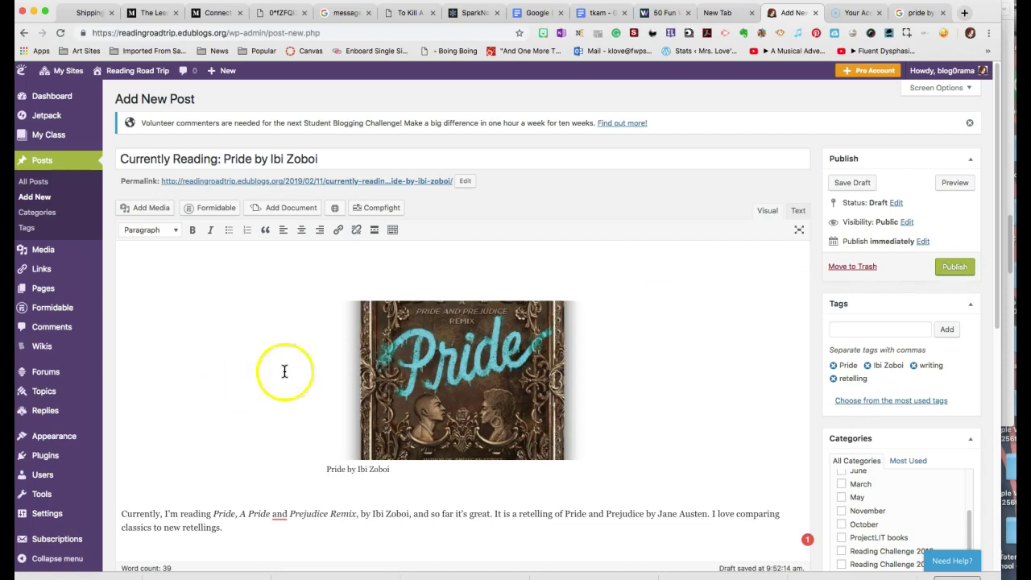
# Publish 'Currently Reading: Pride by Ibi Zoboi' and view it live on the Reading Road Trip blog
pyautogui.click(955, 266)
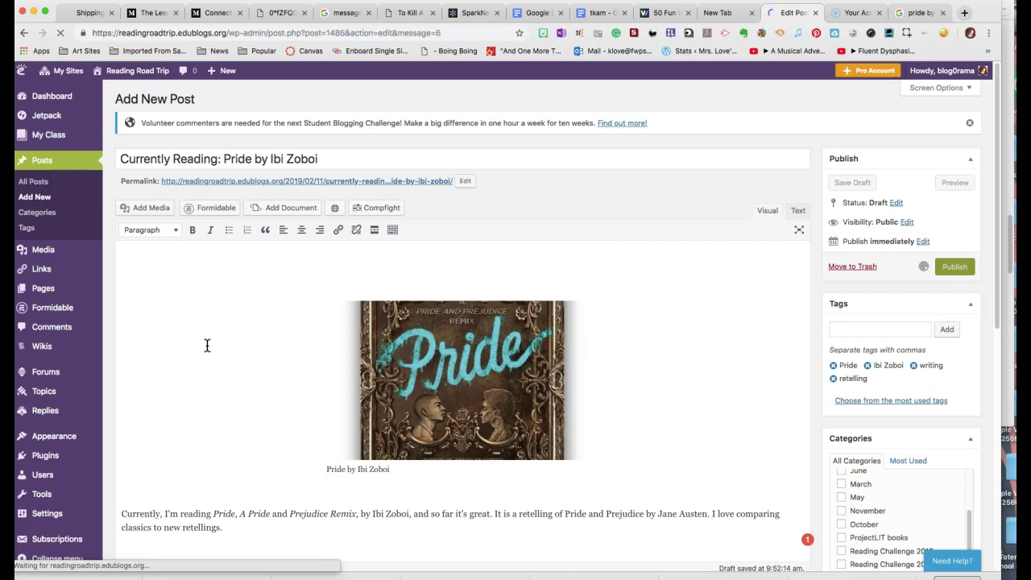
pyautogui.click(207, 342)
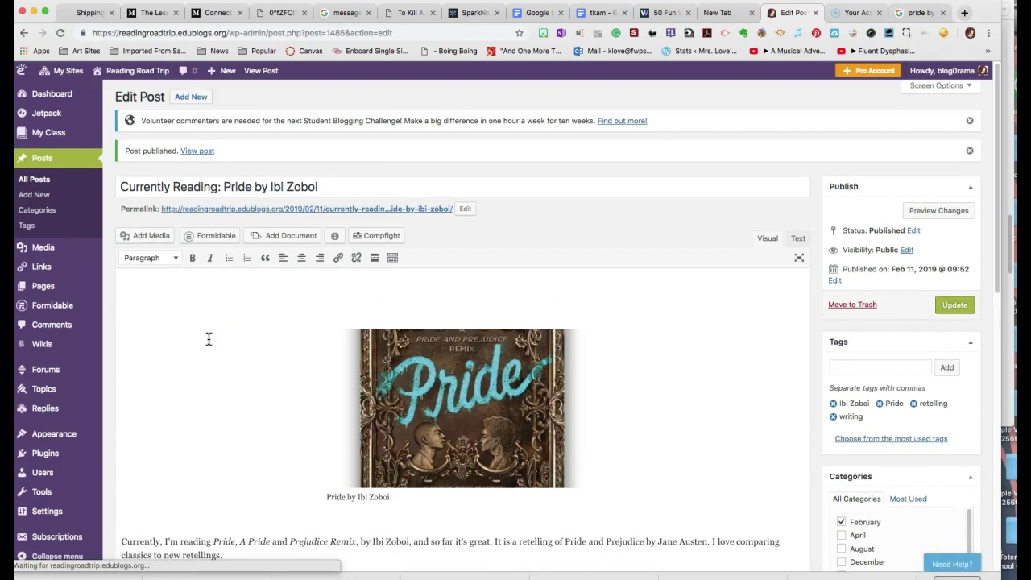
pyautogui.click(207, 153)
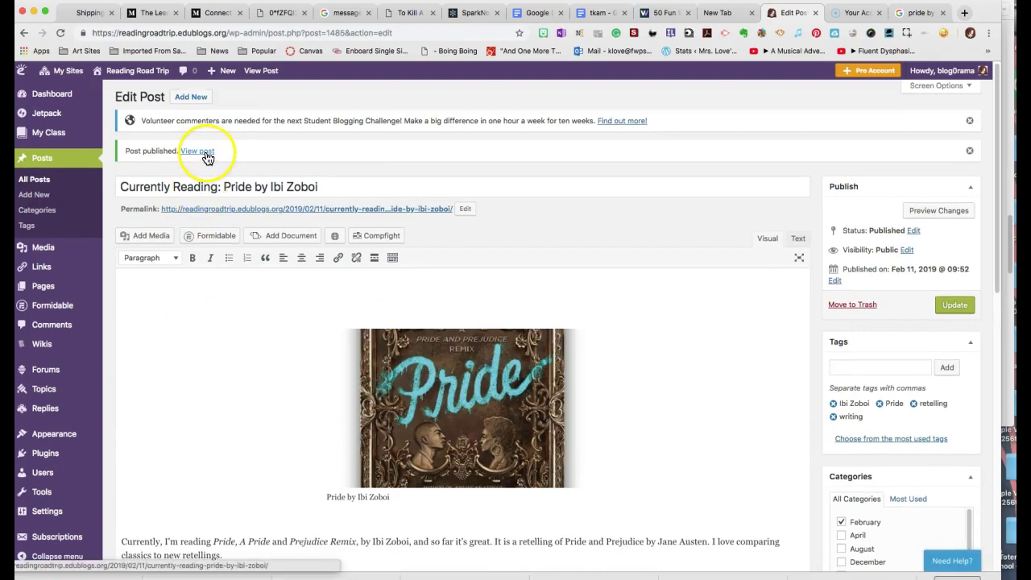
pyautogui.click(207, 153)
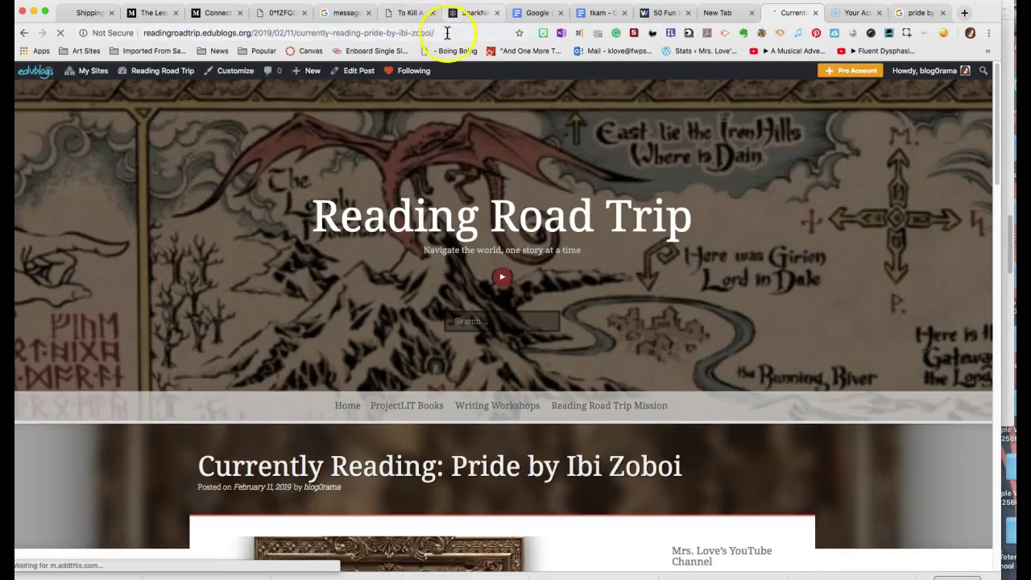
pyautogui.click(447, 32)
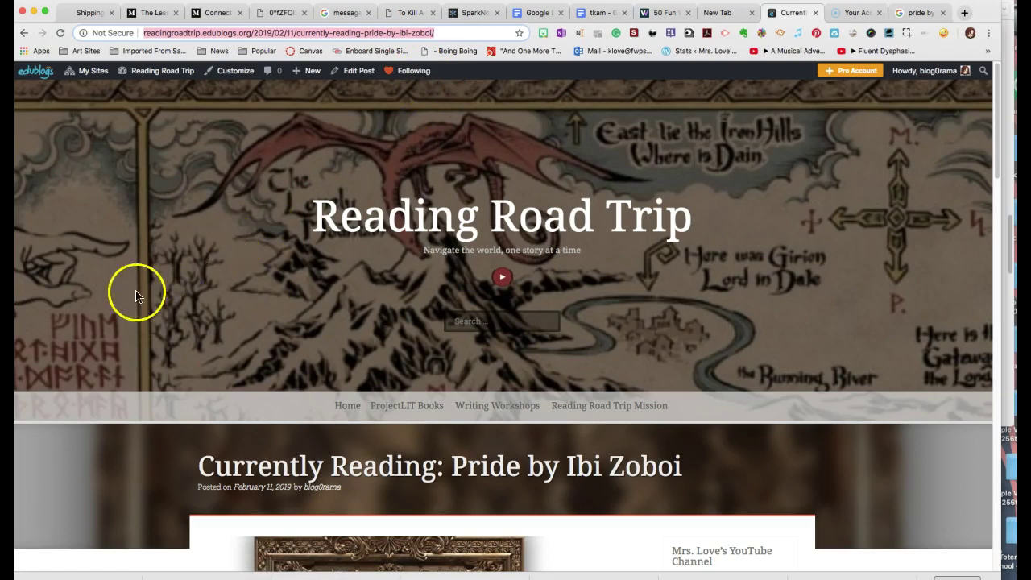
pyautogui.scroll(-1, 135, 296)
pyautogui.scroll(-2, 119, 305)
pyautogui.scroll(-2, 119, 304)
pyautogui.scroll(-1, 119, 305)
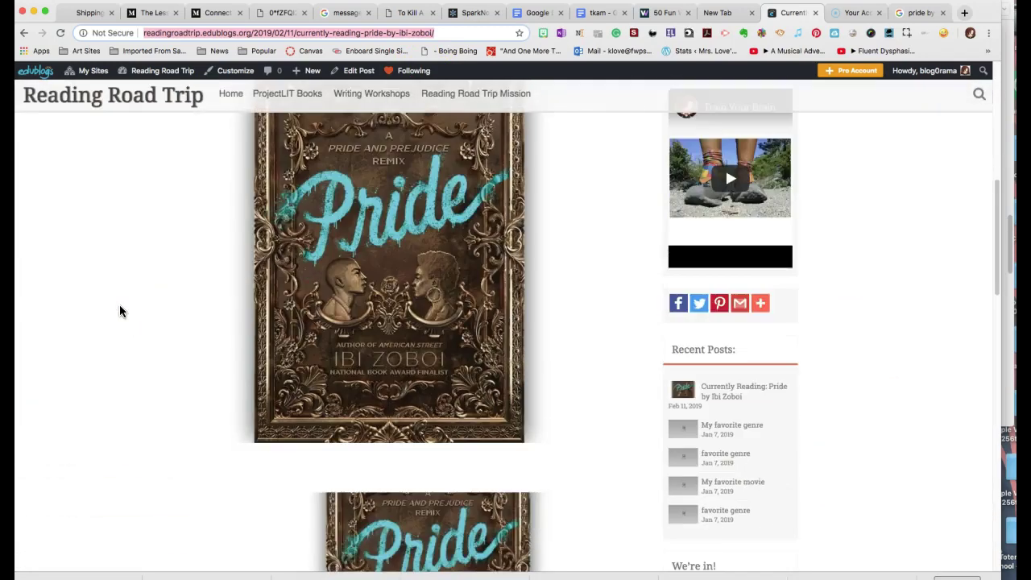
pyautogui.scroll(-1, 119, 310)
pyautogui.scroll(-3, 119, 304)
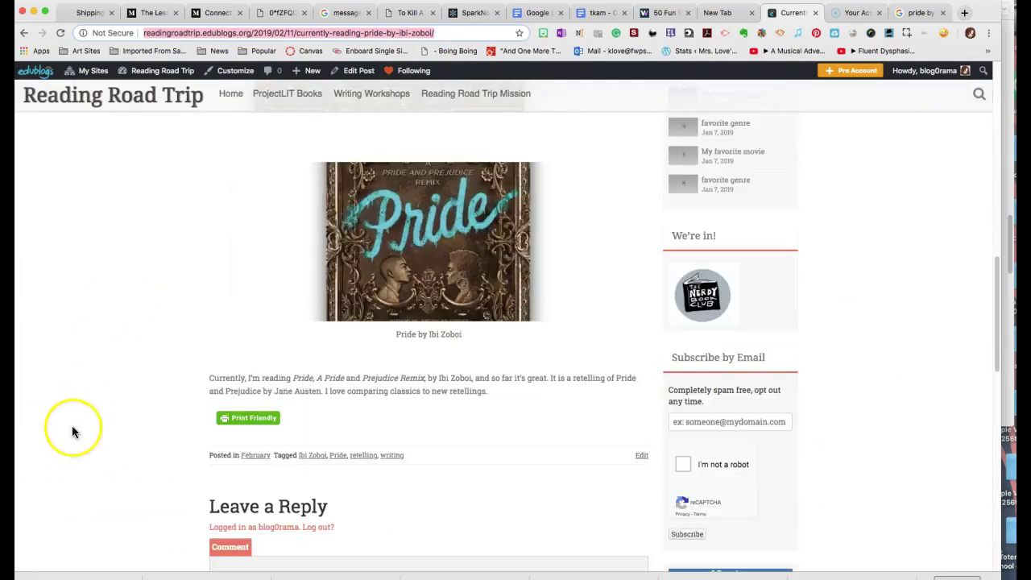